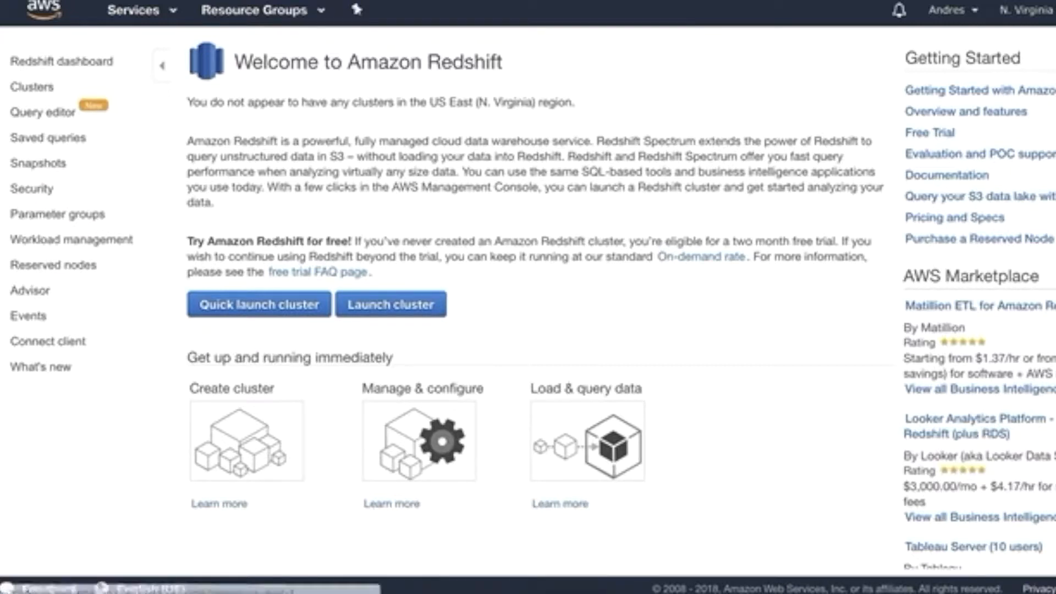
Open Redshift Clusters to show the N. Virginia welcome page with no clusters
click(35, 89)
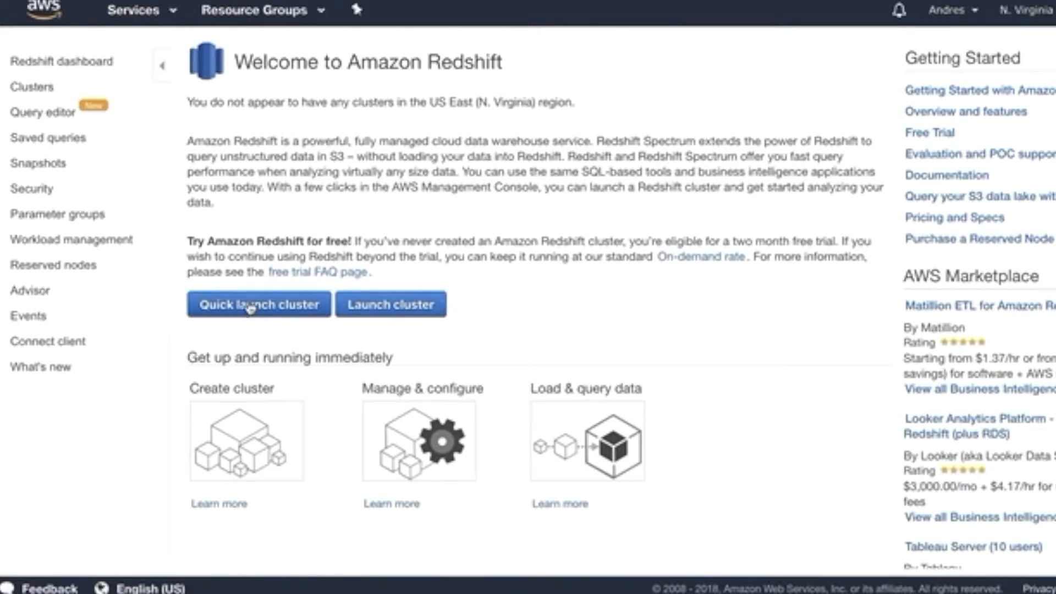
Start an advanced cluster launch with cluster identifier poc and database name poc
click(389, 307)
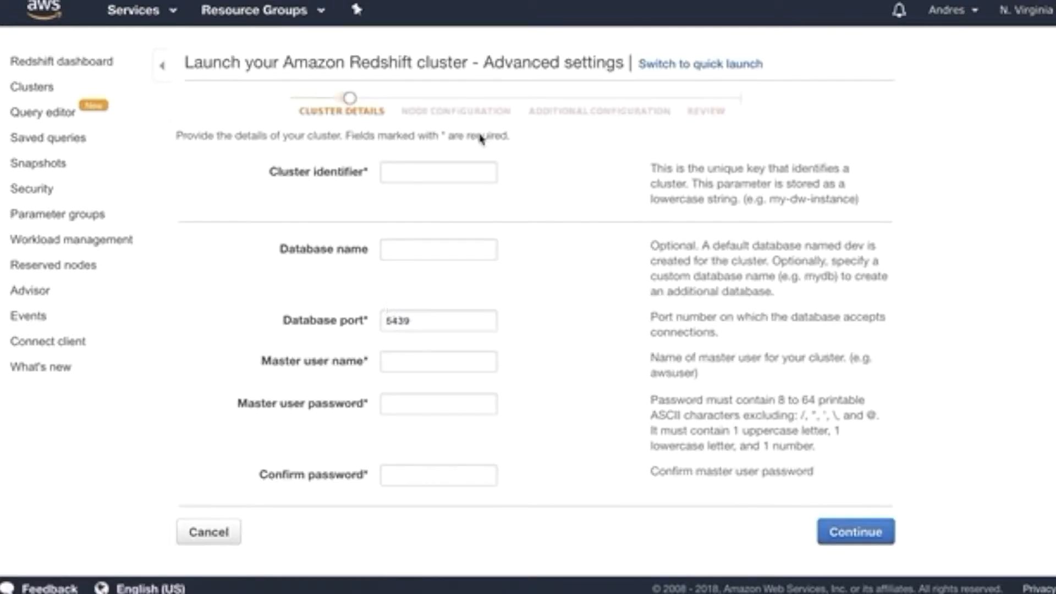
click(425, 172)
text(poc)
key(Tab)
text(poc)
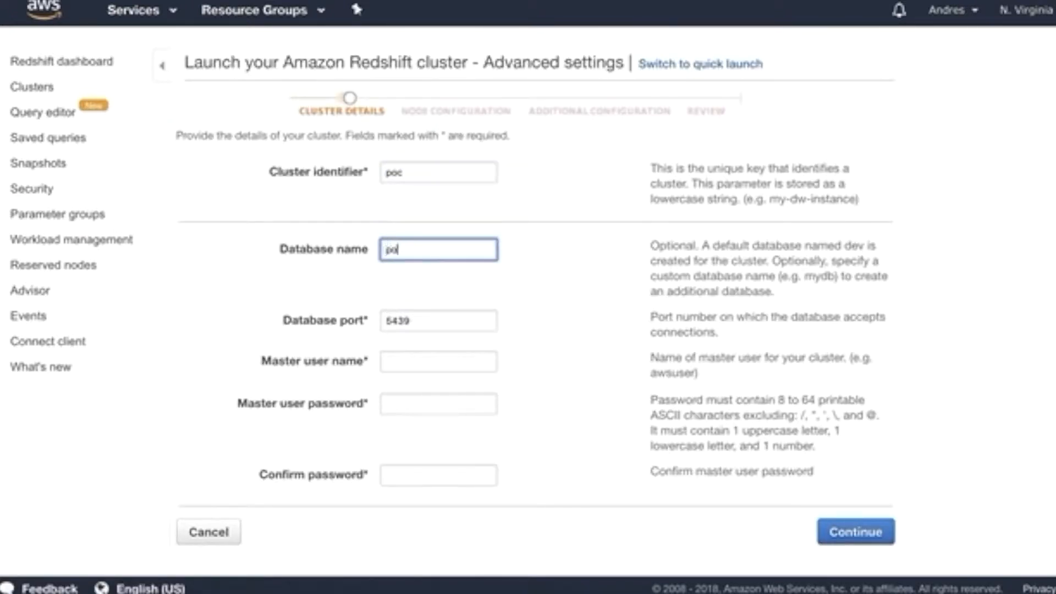
key(Tab)
Set the master user name and a confirmed master password, and submit the cluster details
key(Tab)
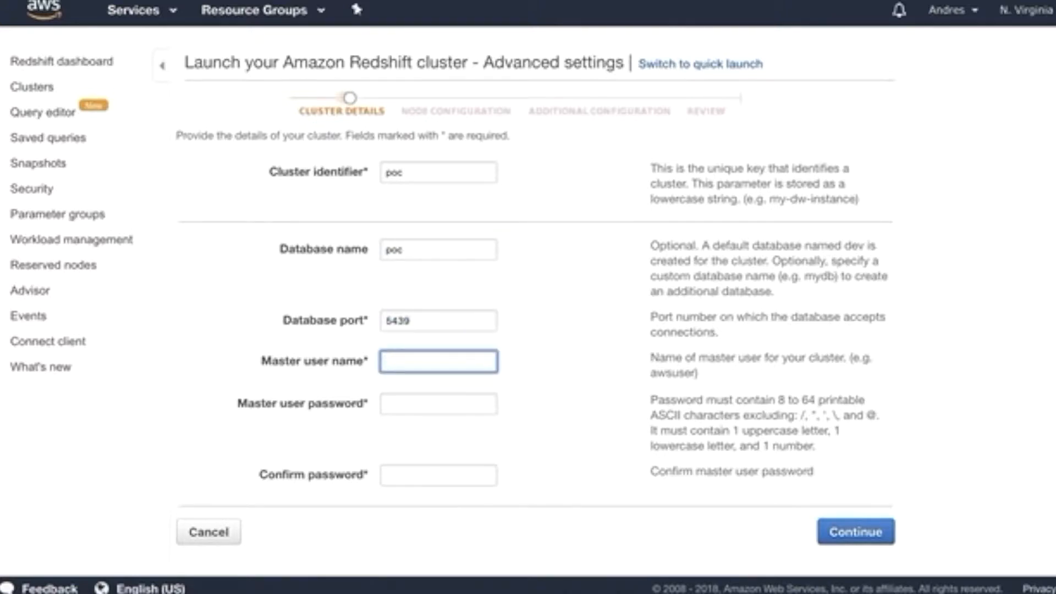
text(awsmanager)
key(Tab)
text(***********)
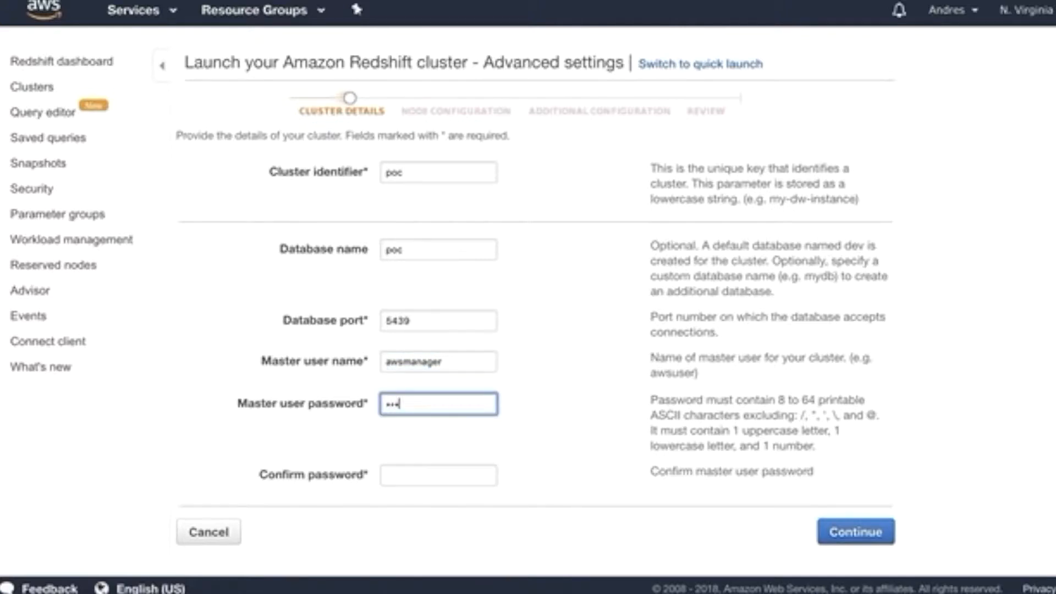
key(Tab)
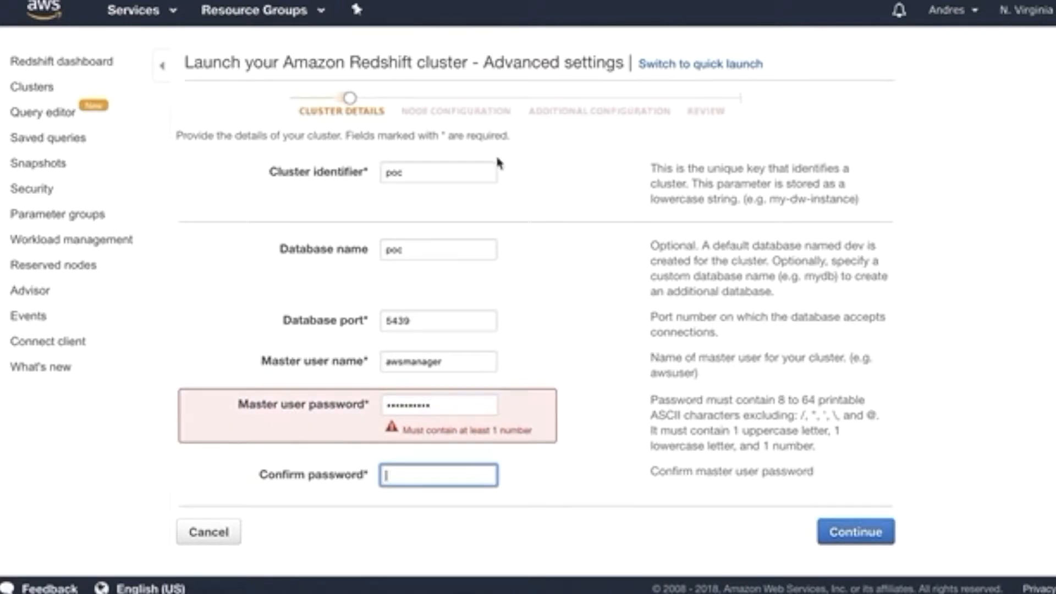
click(451, 406)
text(*)
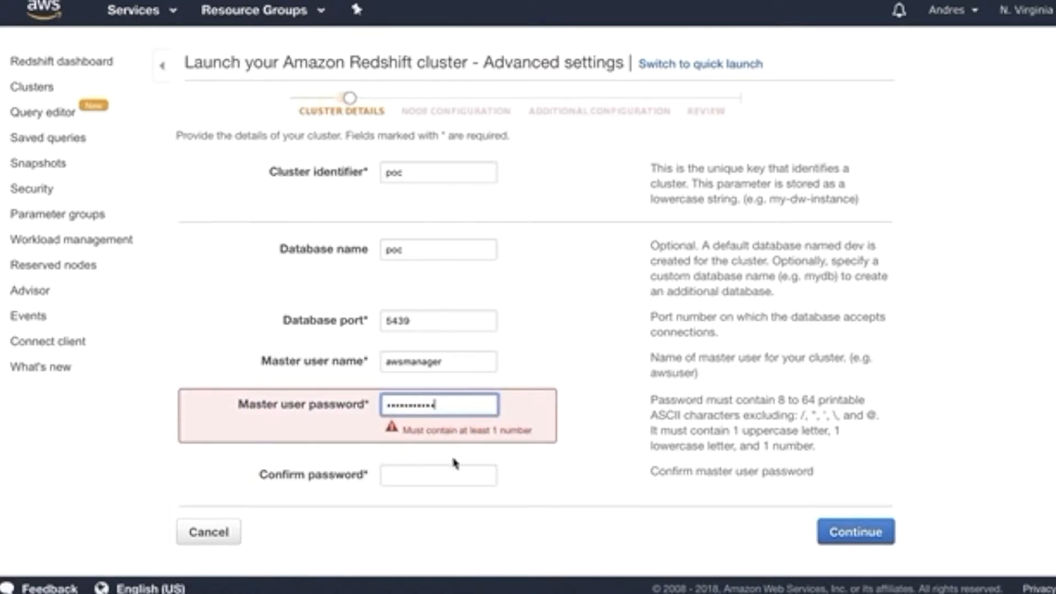
click(443, 482)
text(************)
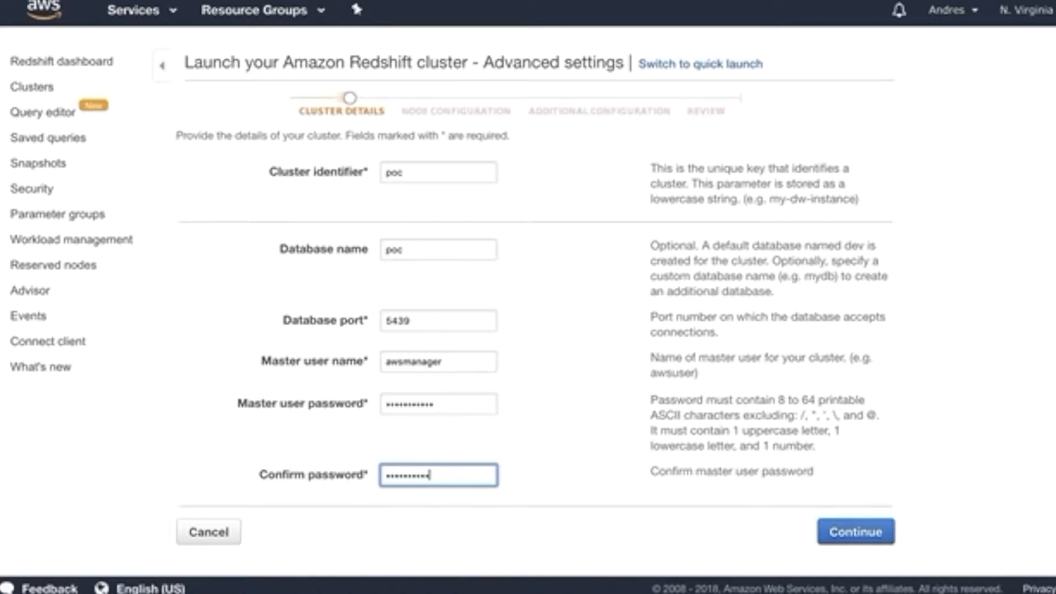
click(855, 536)
Keep the single dc2.large node and enable KMS database encryption with the PoC master key
scroll(718, 331, down, 2)
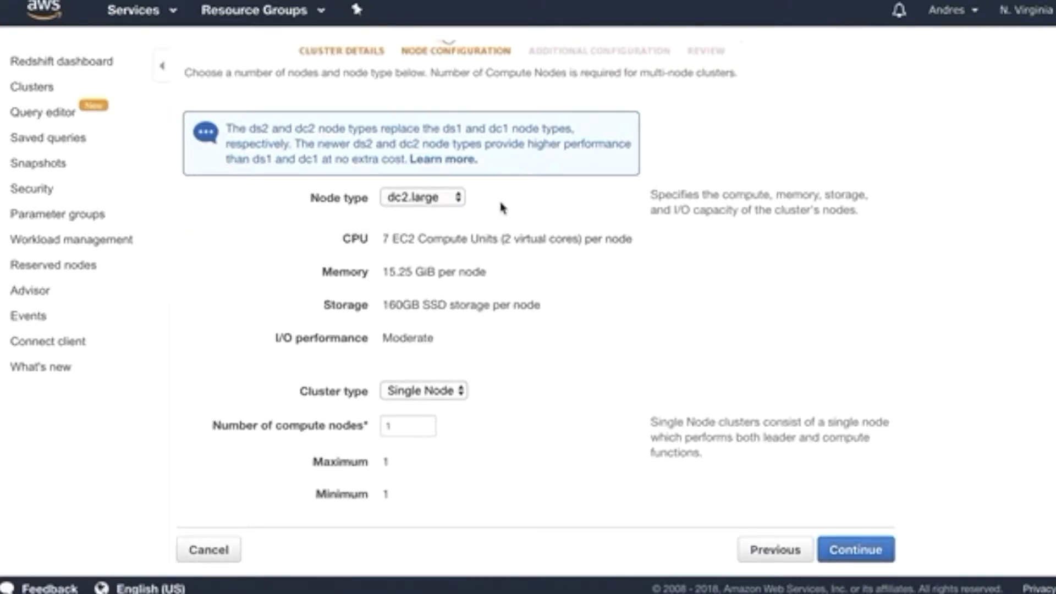
click(871, 546)
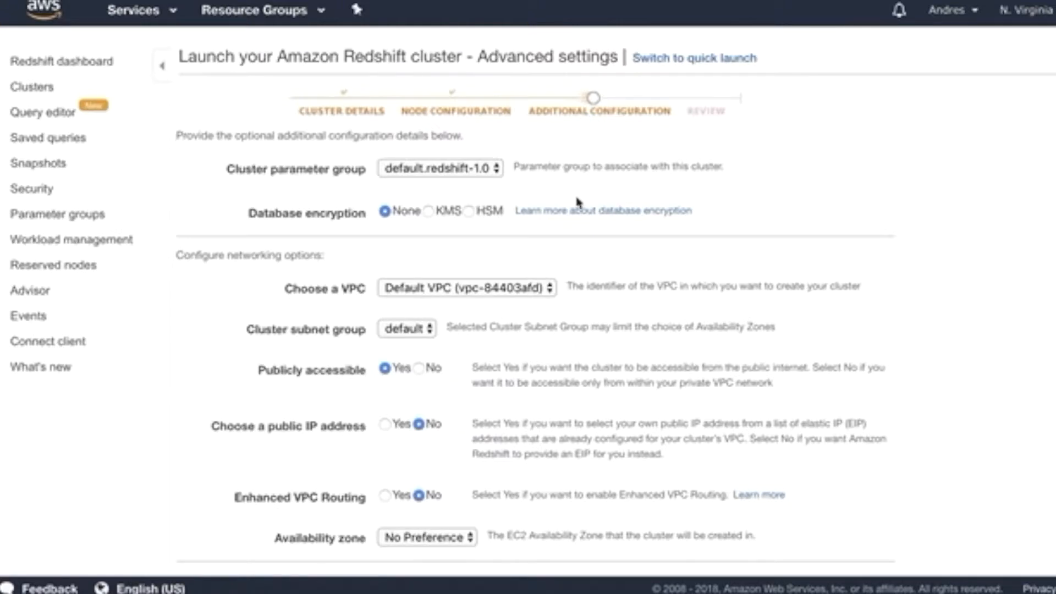
scroll(578, 202, down, 1)
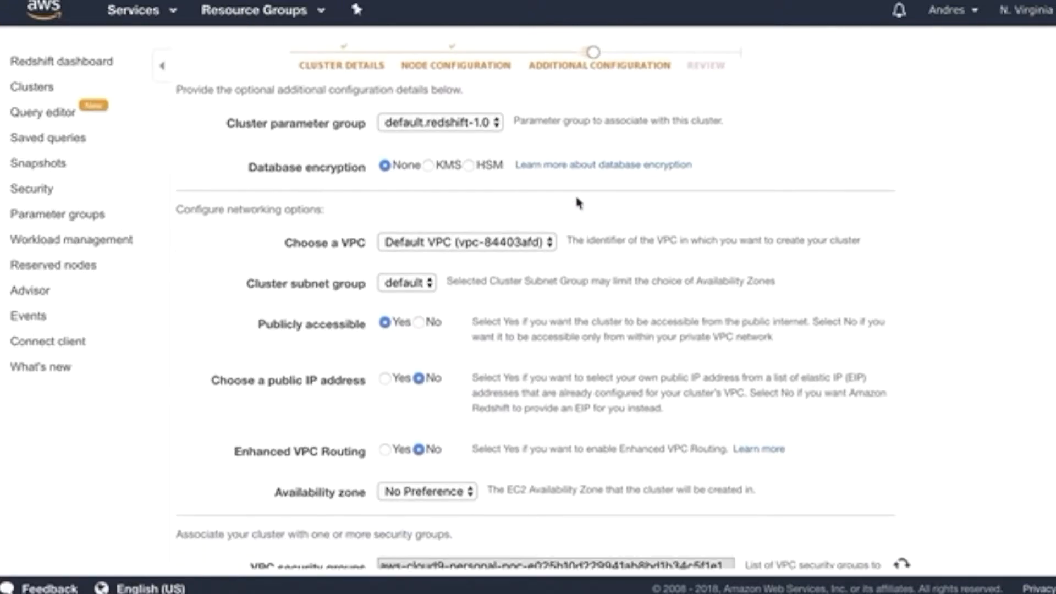
click(429, 165)
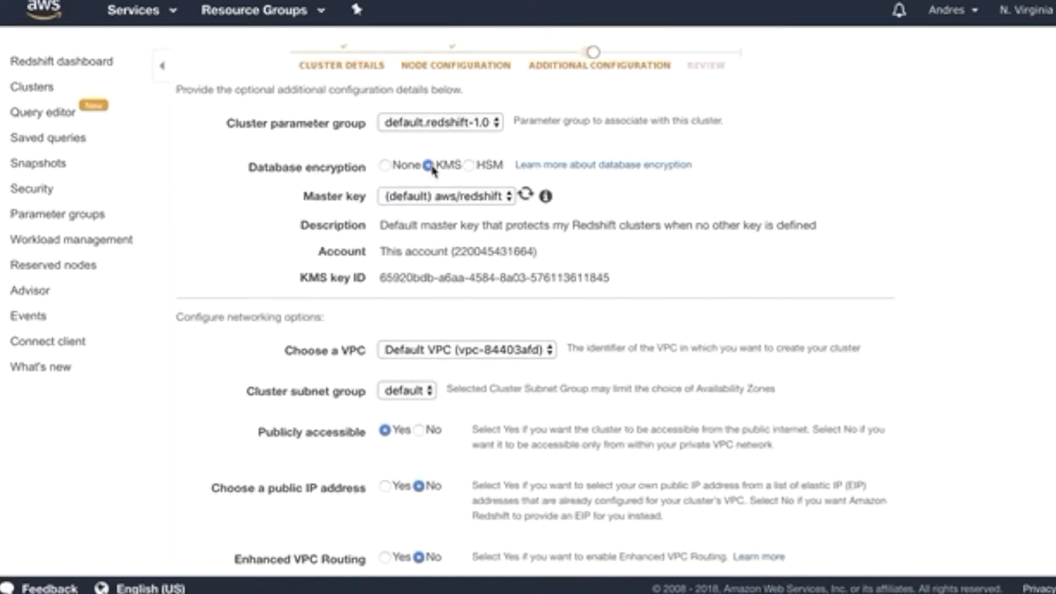
click(464, 198)
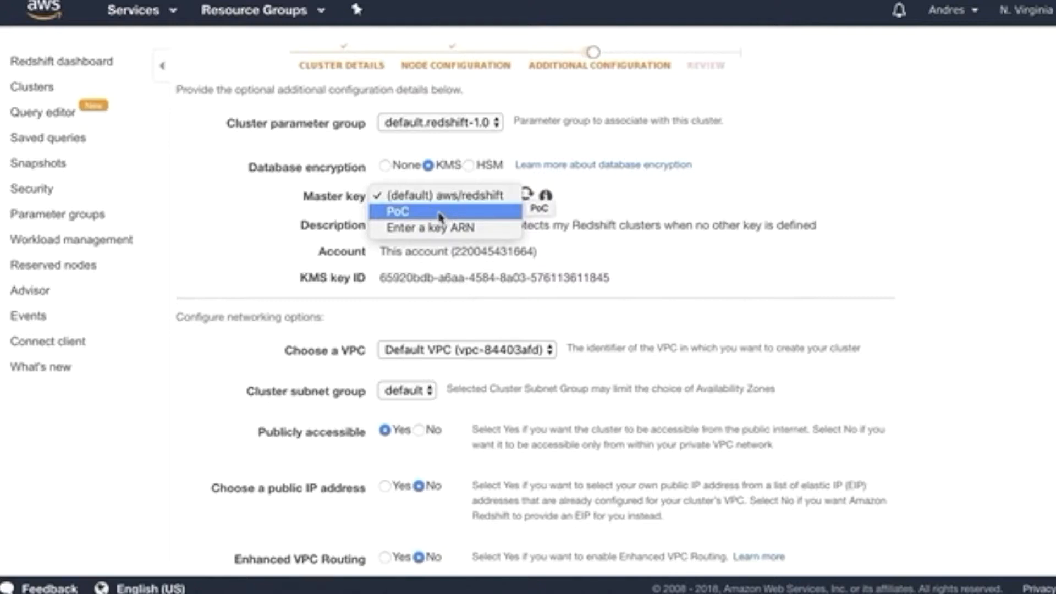
click(440, 214)
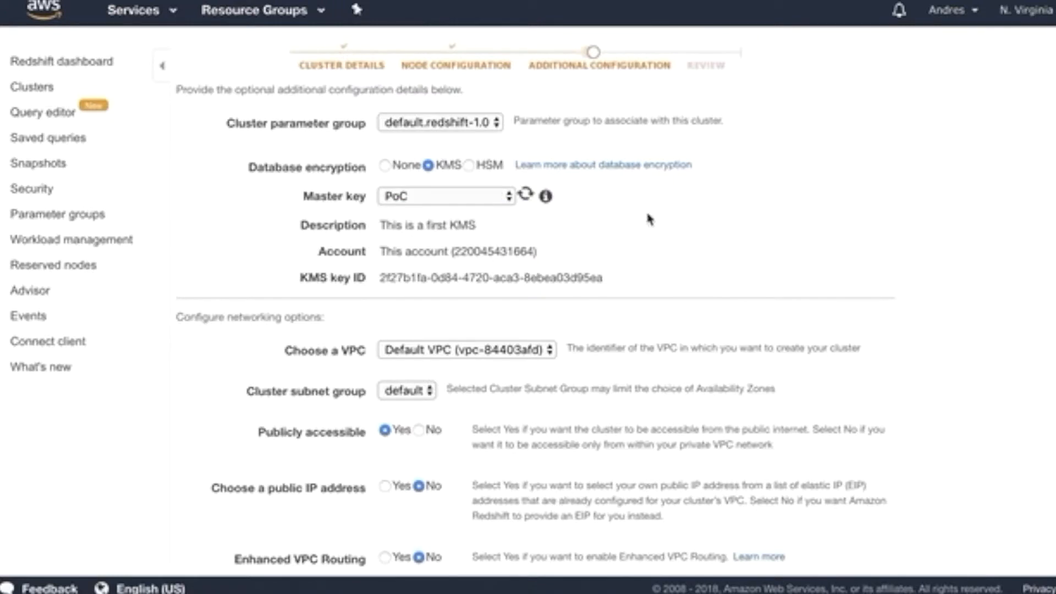
scroll(676, 258, down, 5)
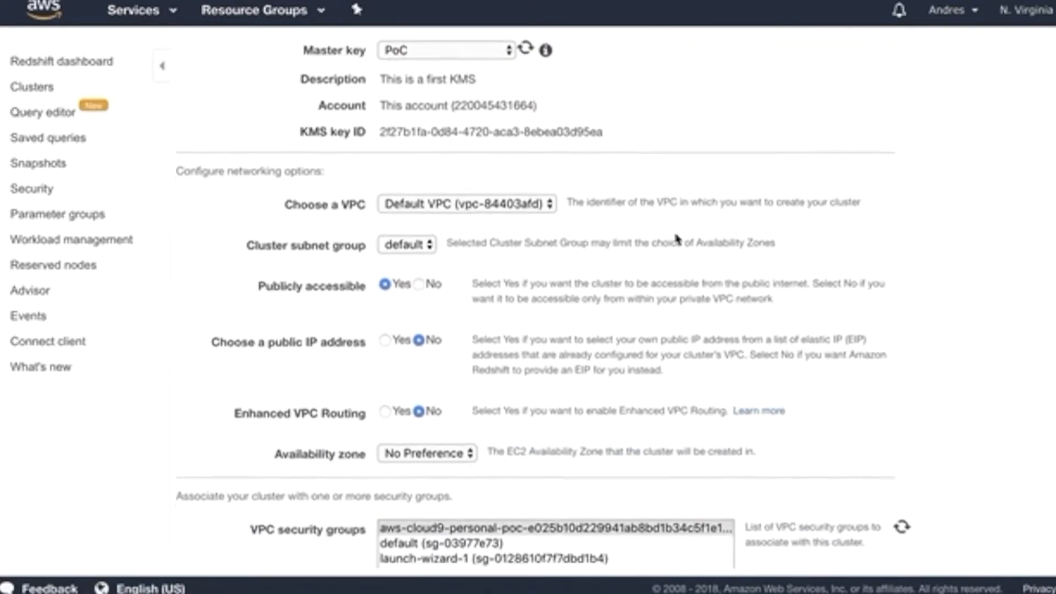
scroll(678, 239, down, 5)
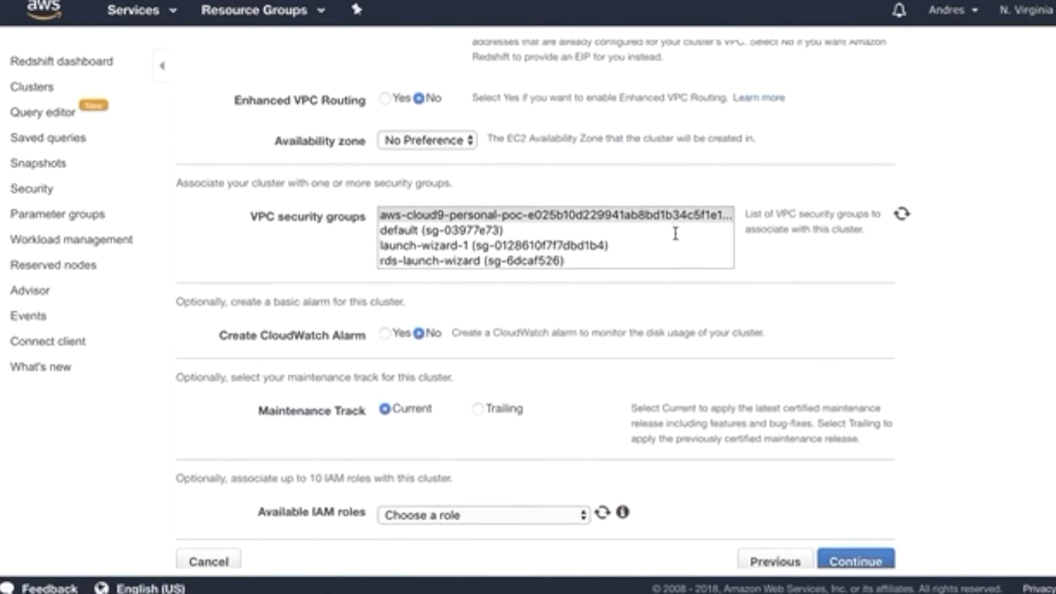
scroll(677, 240, down, 1)
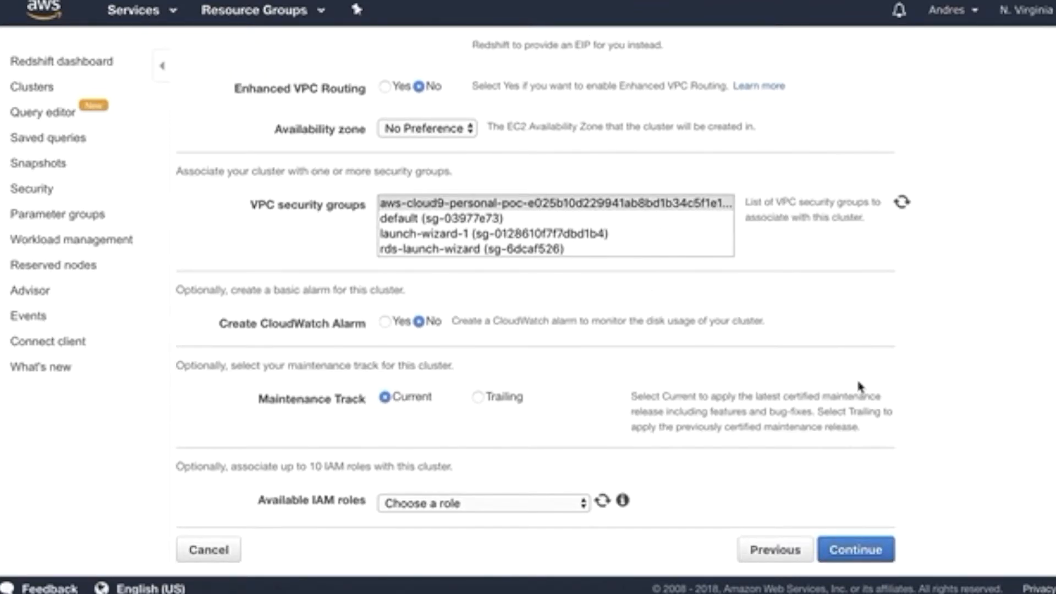
click(875, 548)
Confirm encryption is on with the PoC KMS key alias and launch the poc cluster
scroll(806, 239, down, 1)
drag(338, 191, 215, 189)
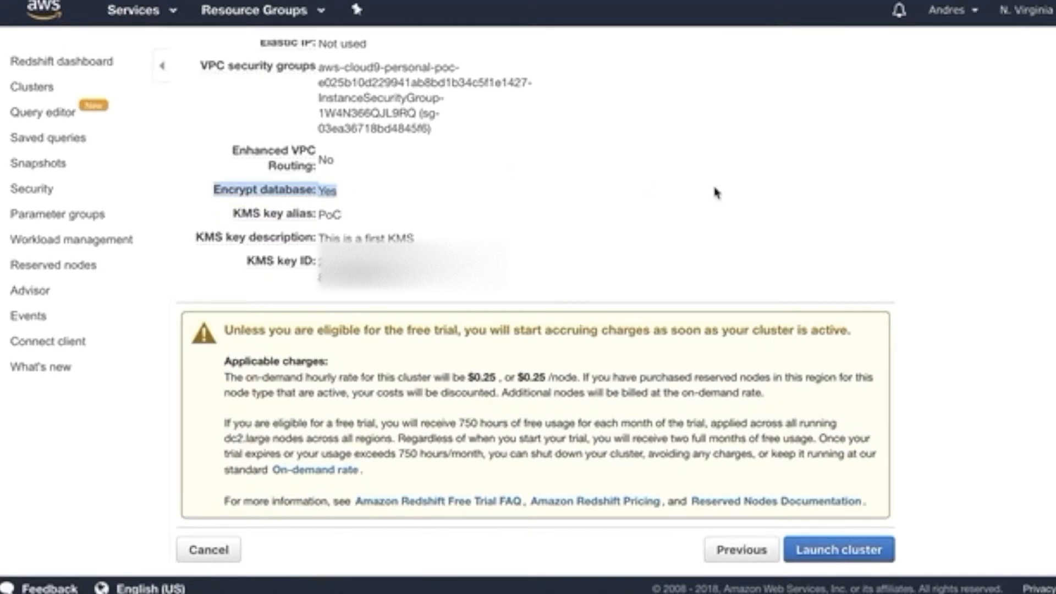
drag(370, 214, 228, 215)
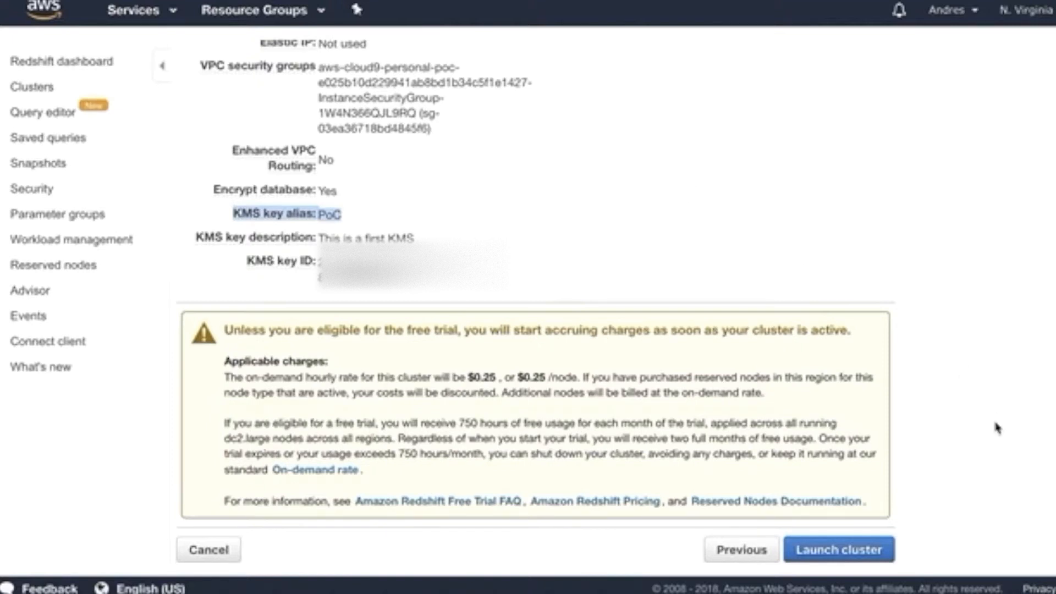
click(873, 550)
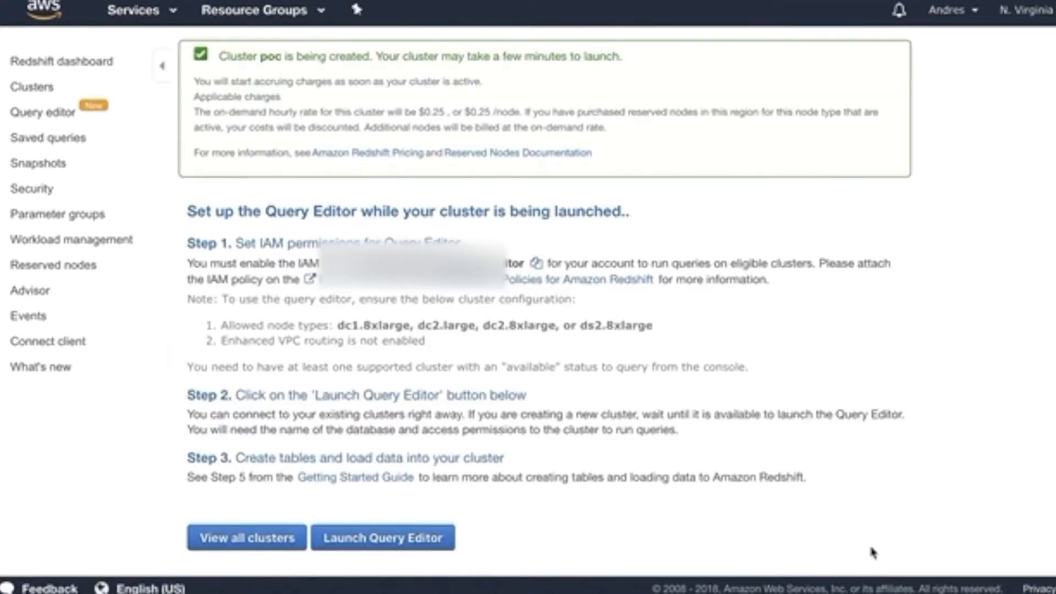
View all clusters to confirm poc is being created
click(250, 544)
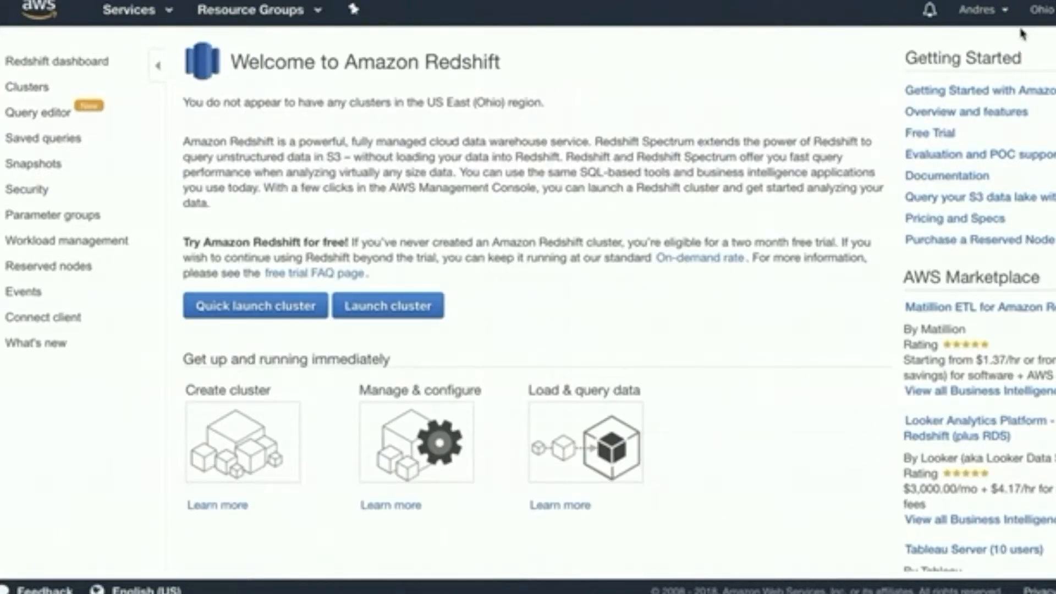
Switch the console region to US East (Ohio), then go to the support case reply
click(47, 163)
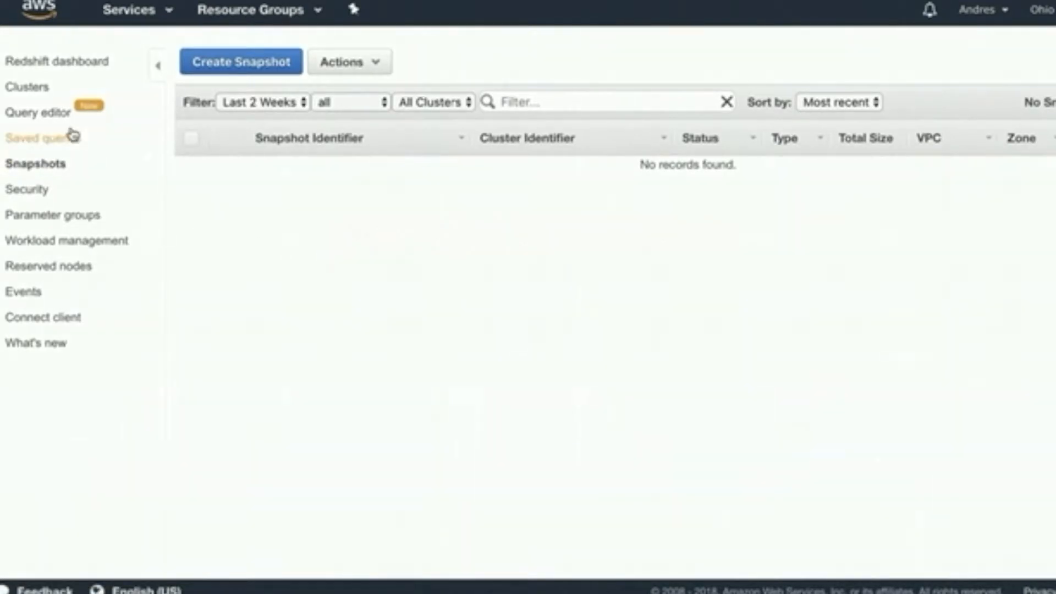
click(28, 88)
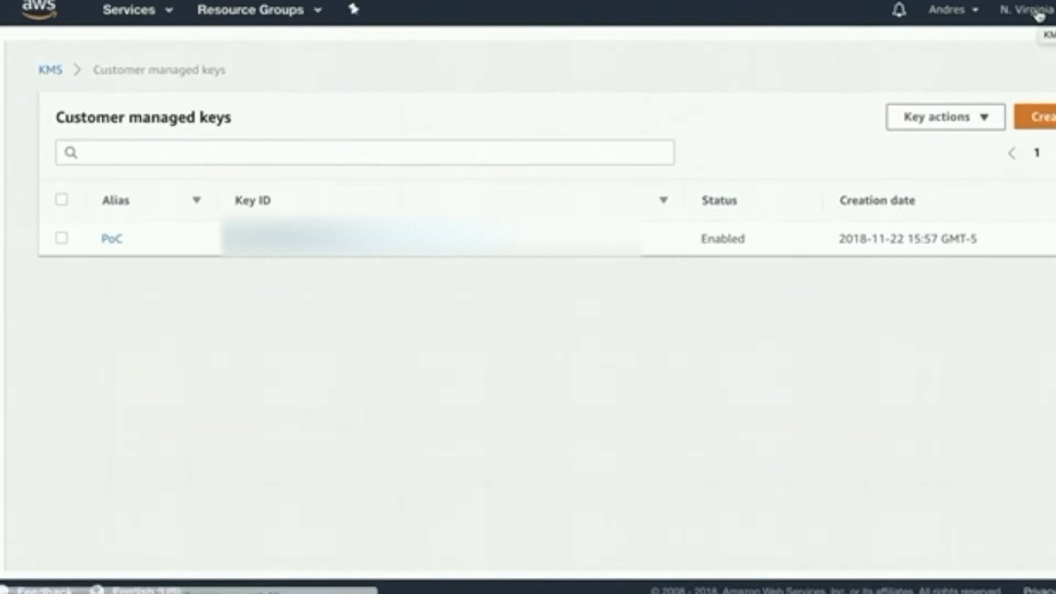
click(1038, 16)
click(957, 78)
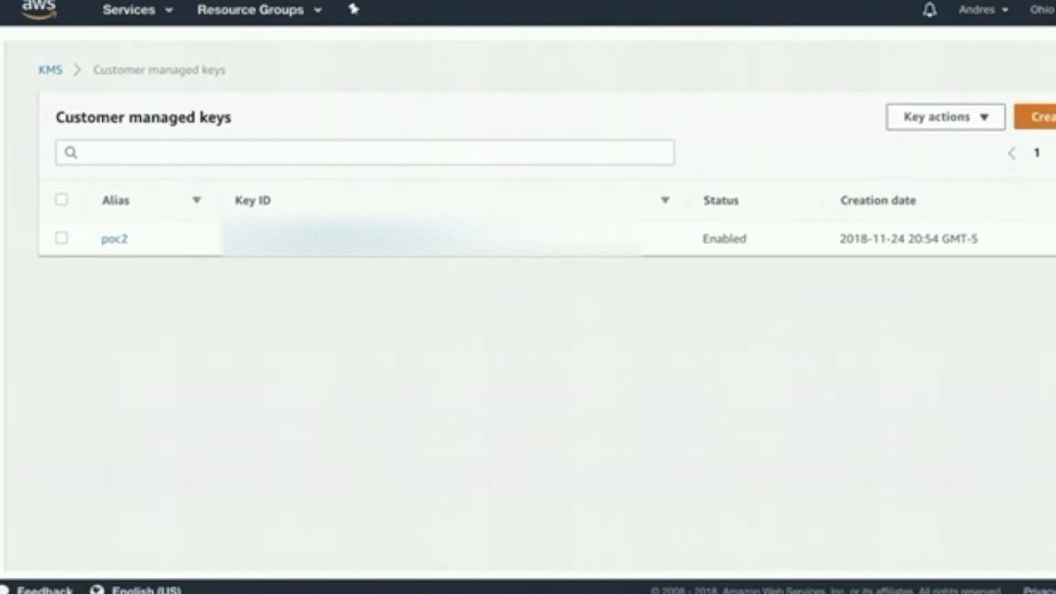
key(ctrl+Tab)
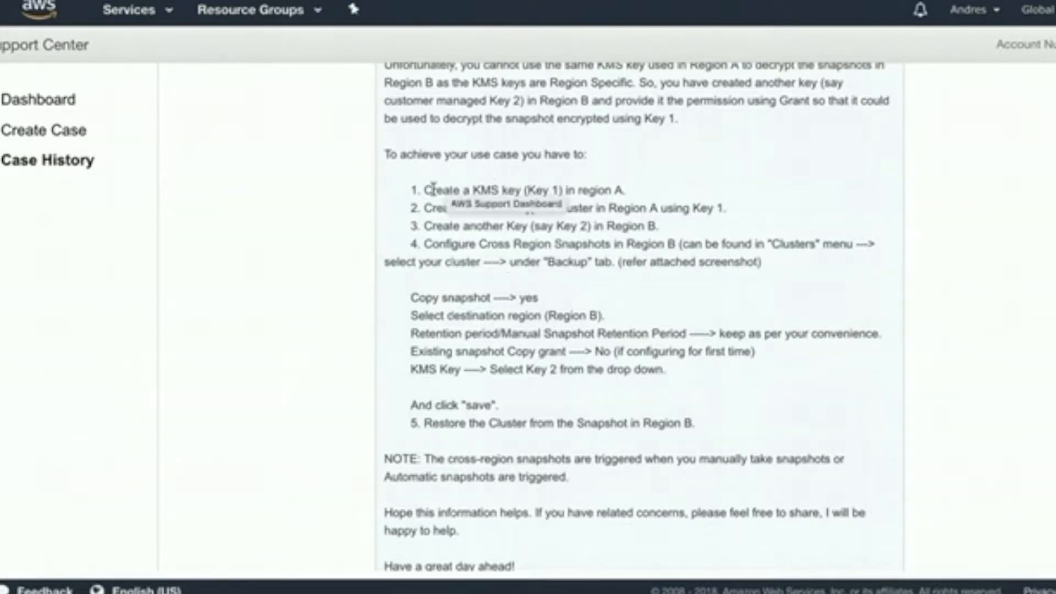
Highlight reply steps 1–4: Key 1 in region A, encrypted cluster, Key 2 in region B, cross-region snapshots
drag(424, 189, 654, 195)
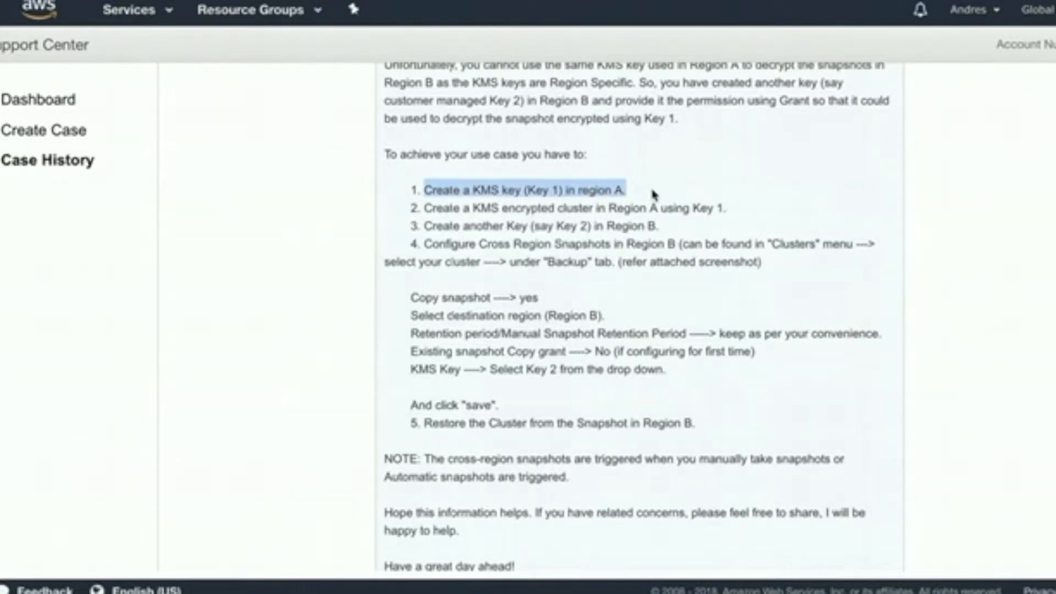
drag(423, 208, 729, 211)
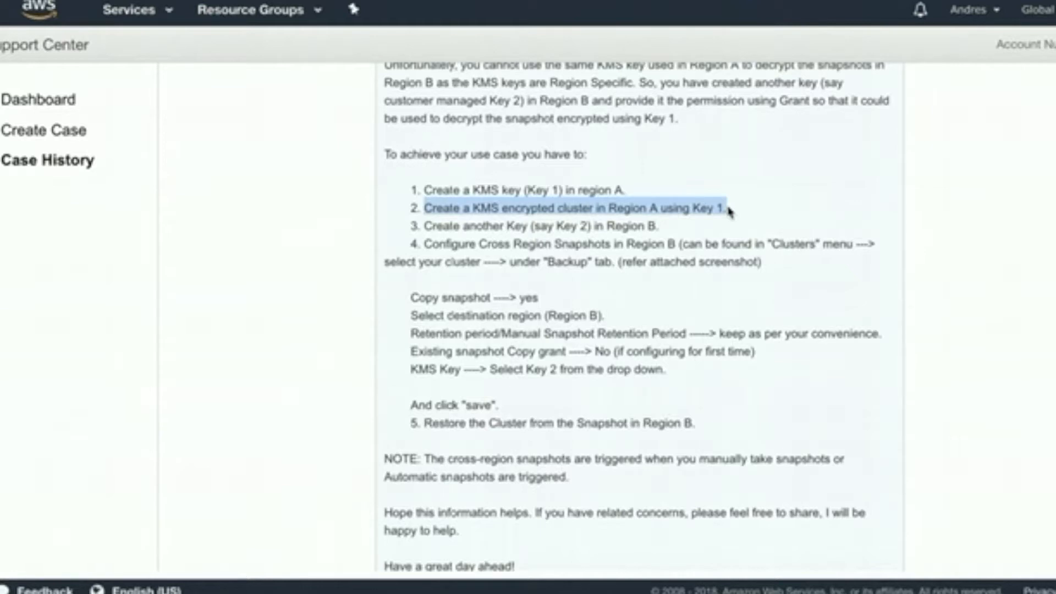
drag(425, 226, 695, 230)
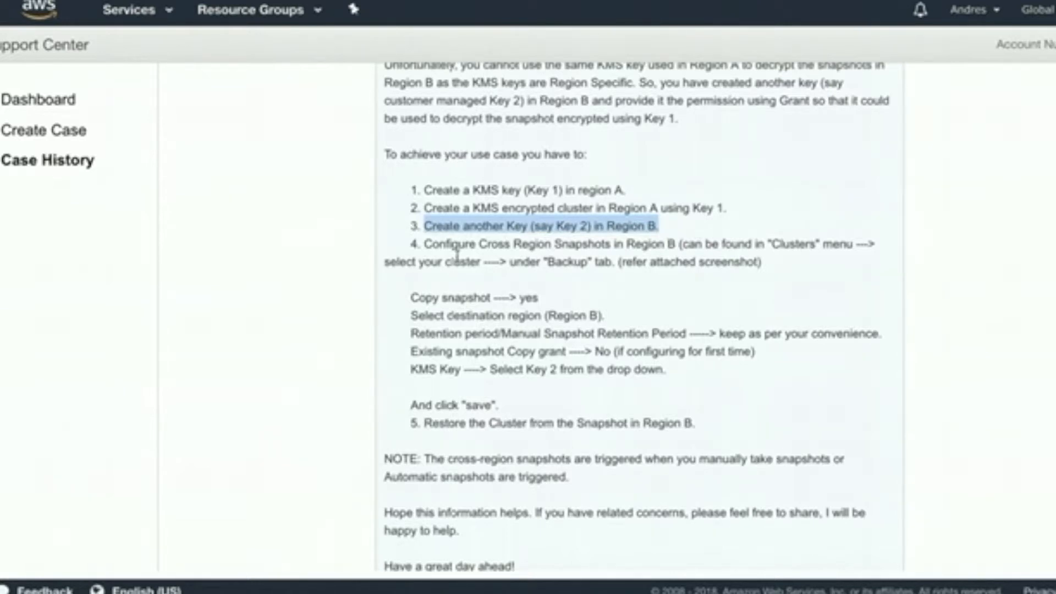
click(429, 240)
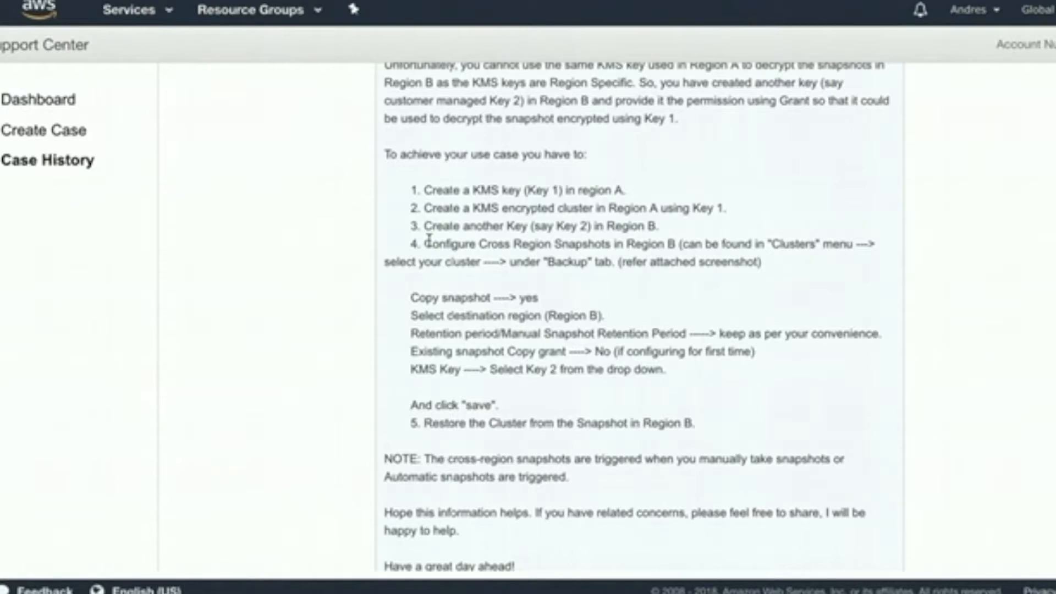
drag(429, 240, 438, 258)
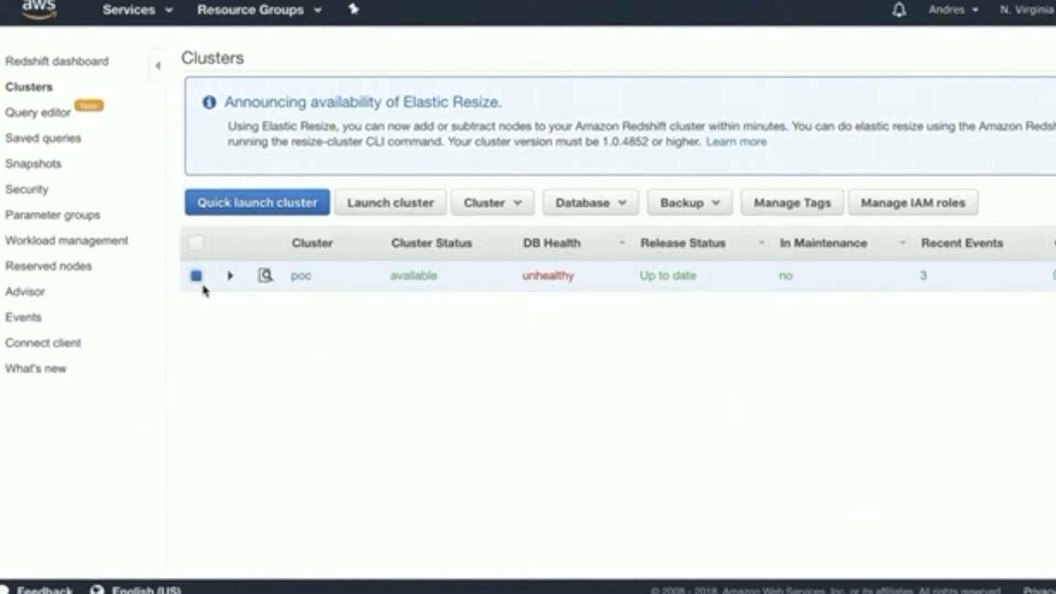
Configure poc's cross-region snapshots: Copy Snapshots Yes, destination us-east-2, Existing Snapshot Copy Grant No
click(715, 205)
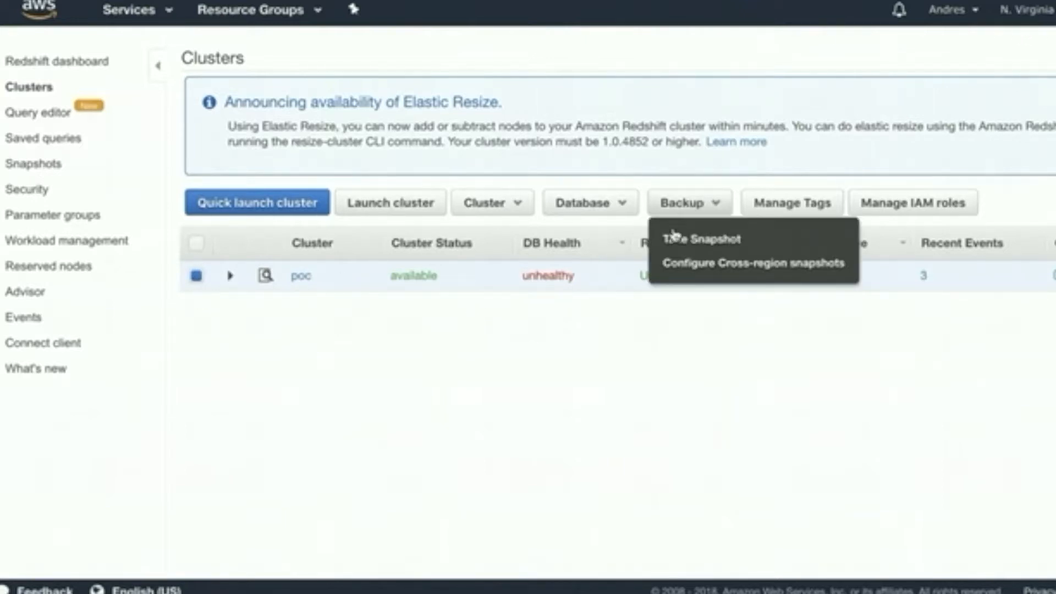
click(702, 270)
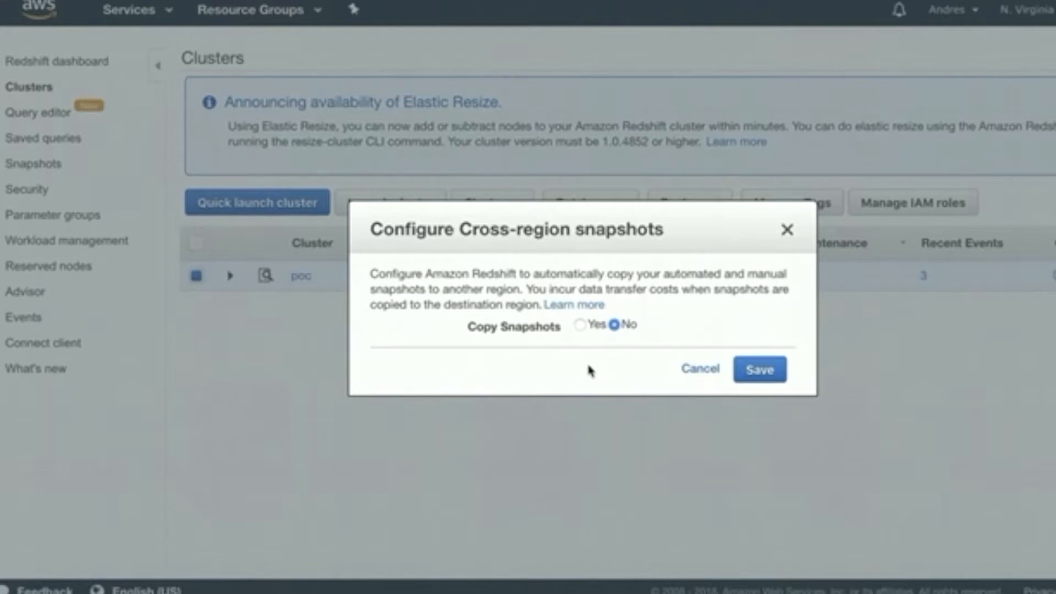
click(581, 326)
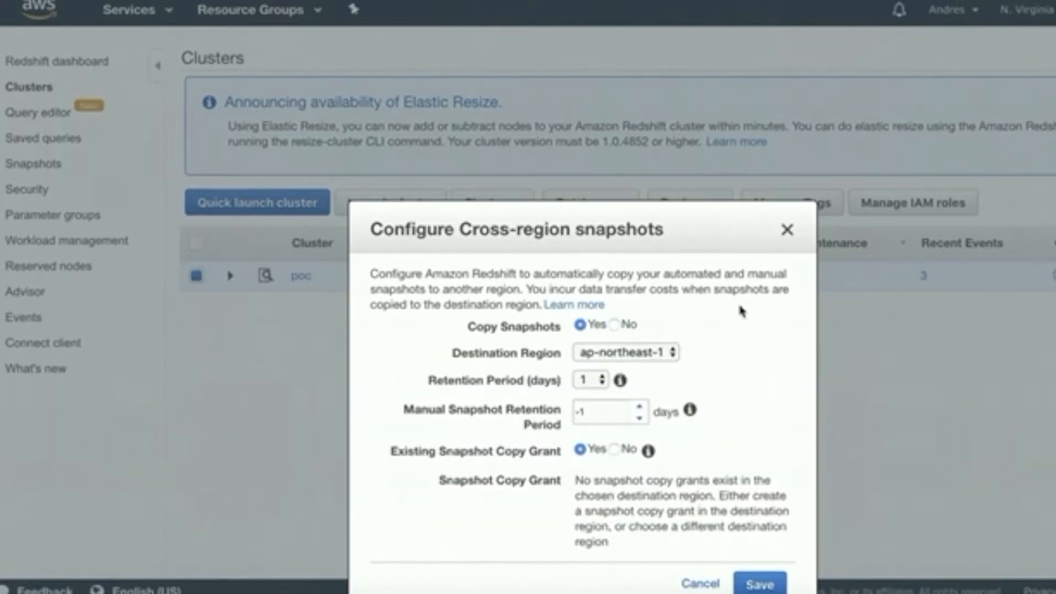
click(666, 353)
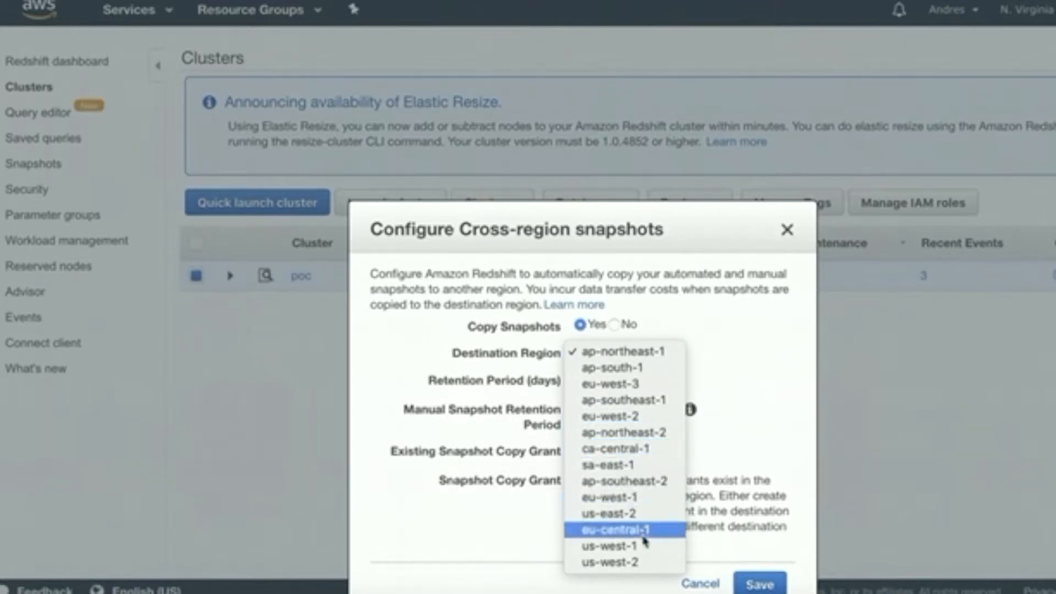
click(647, 517)
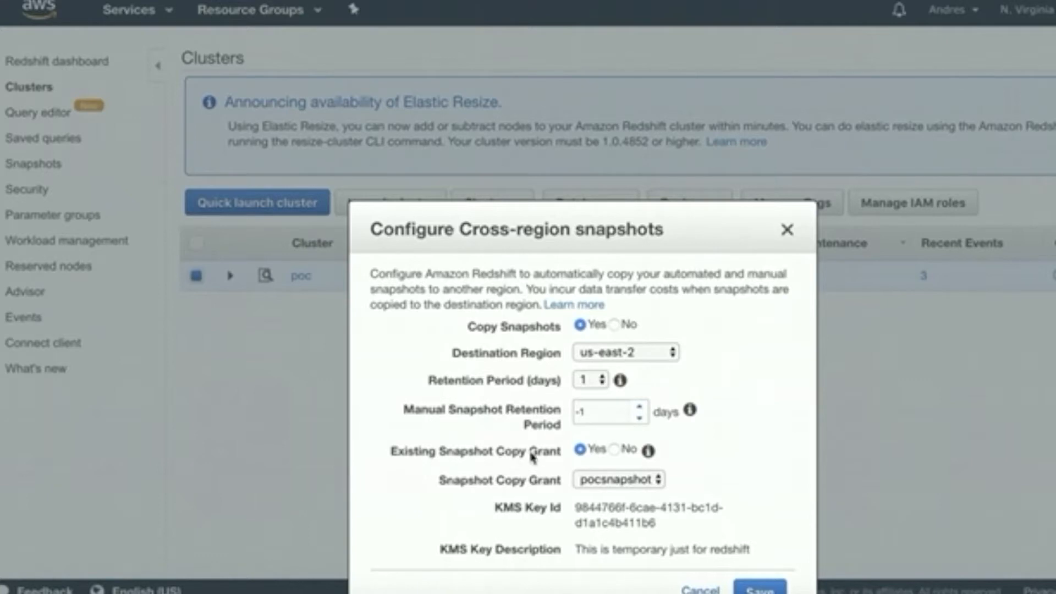
click(615, 449)
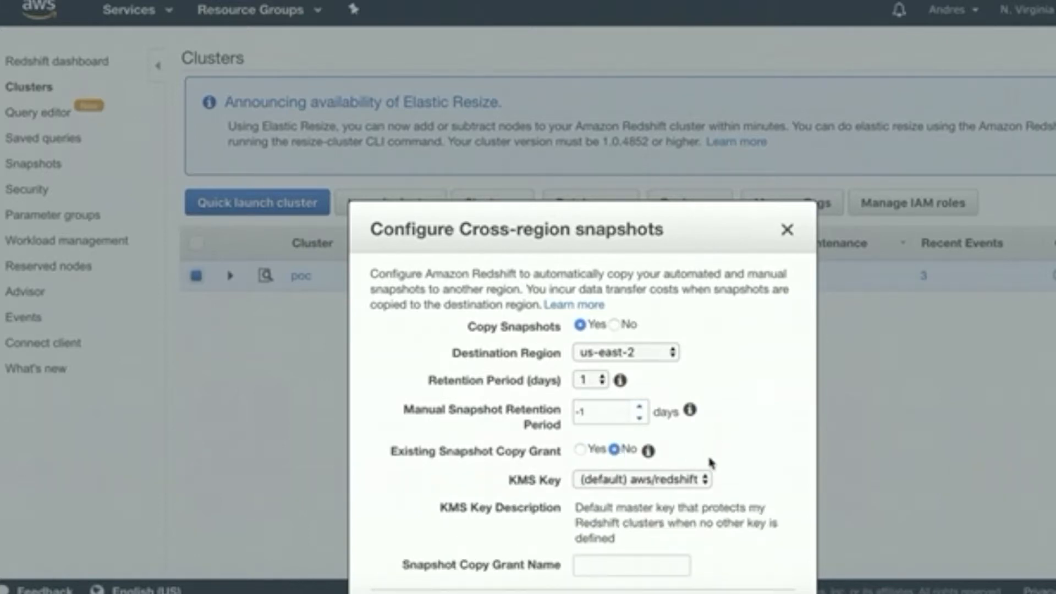
Choose KMS key poc2 and enter pocname as the snapshot copy grant name
click(682, 485)
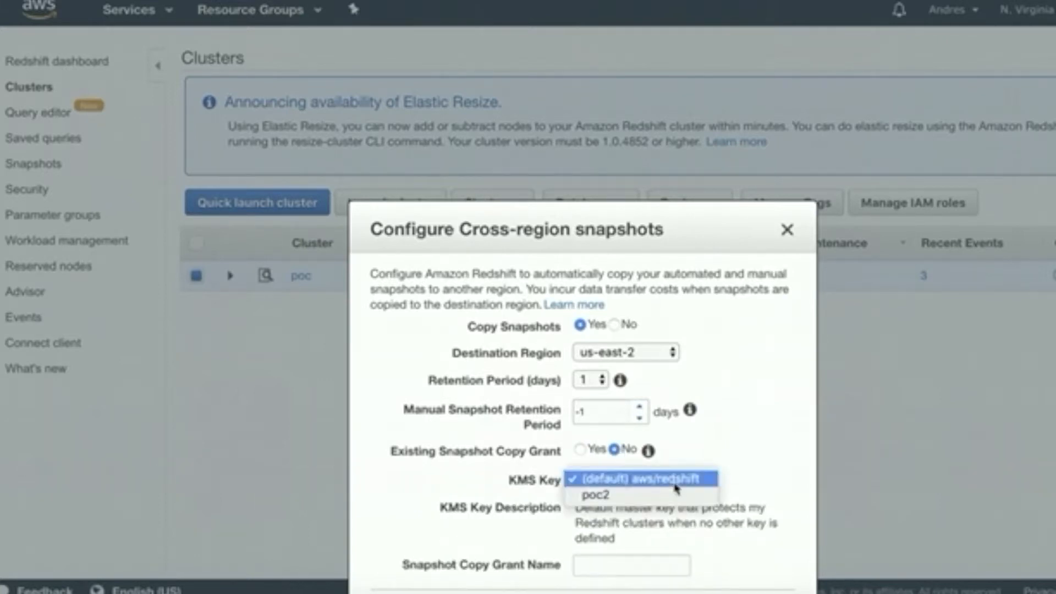
click(604, 497)
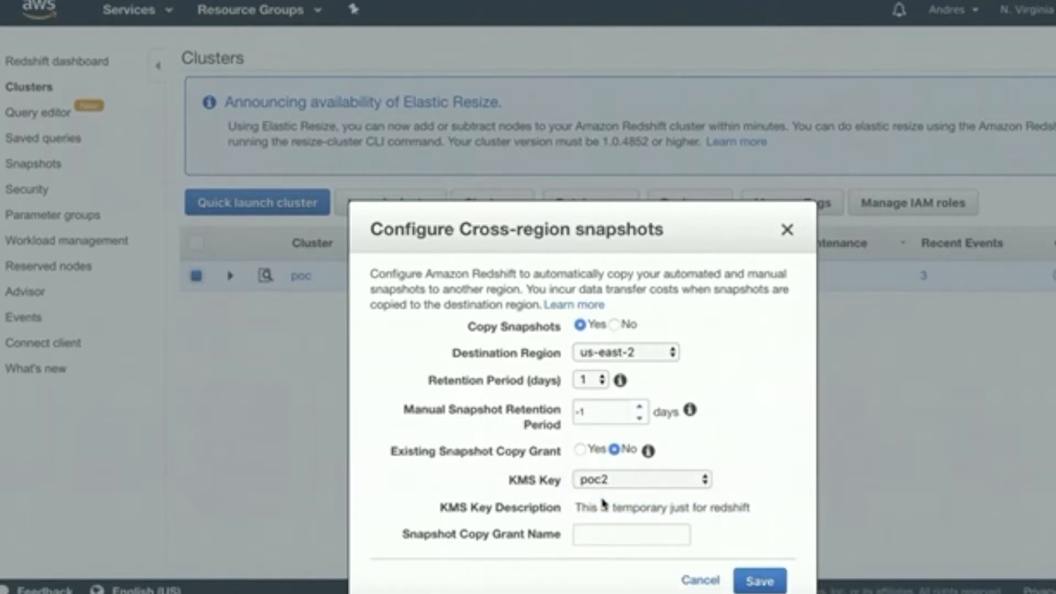
click(670, 533)
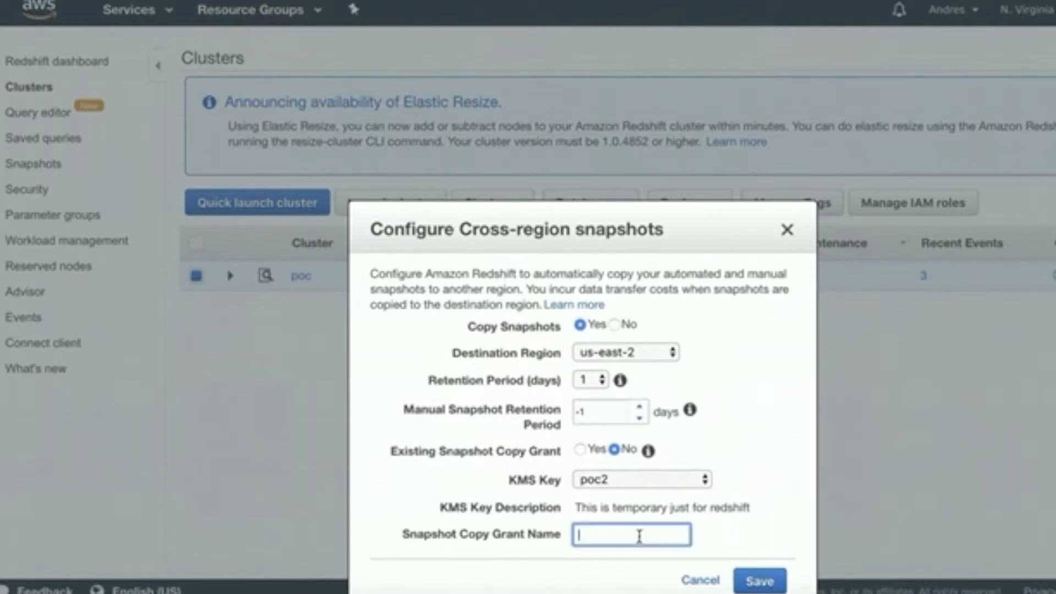
text(pocname)
Replace the rejected grant name pocname with 'Name Snapshots' and save the copy settings
click(768, 582)
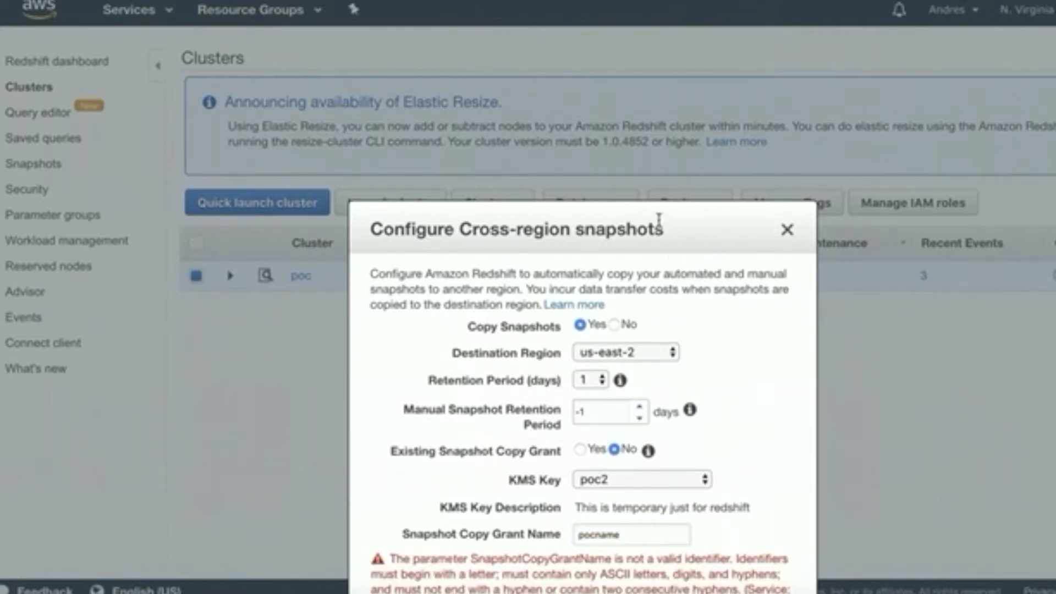
drag(659, 223, 659, 211)
drag(653, 174, 643, 126)
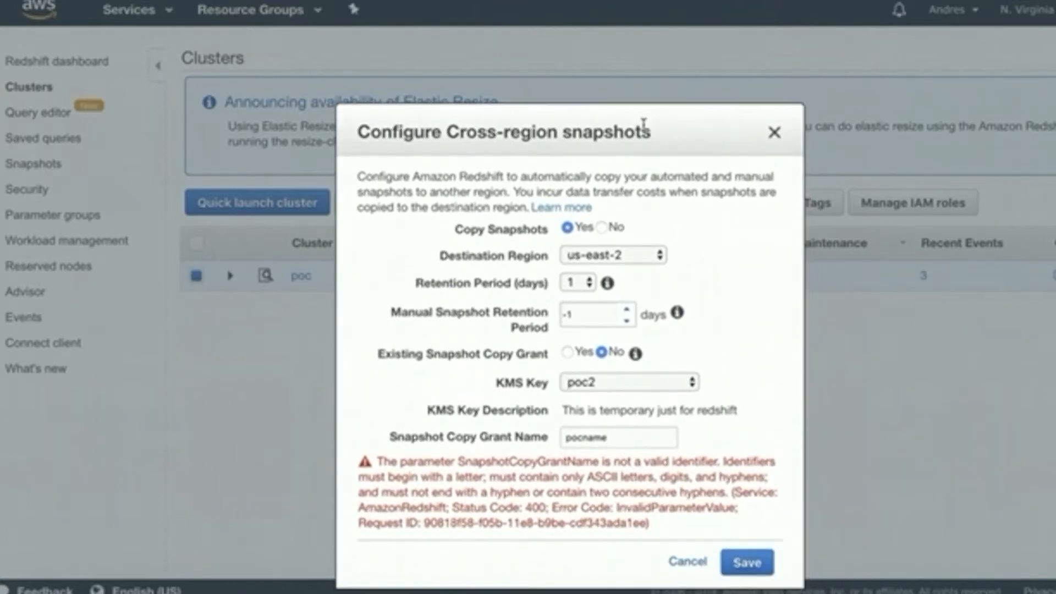
click(622, 434)
drag(621, 434, 542, 438)
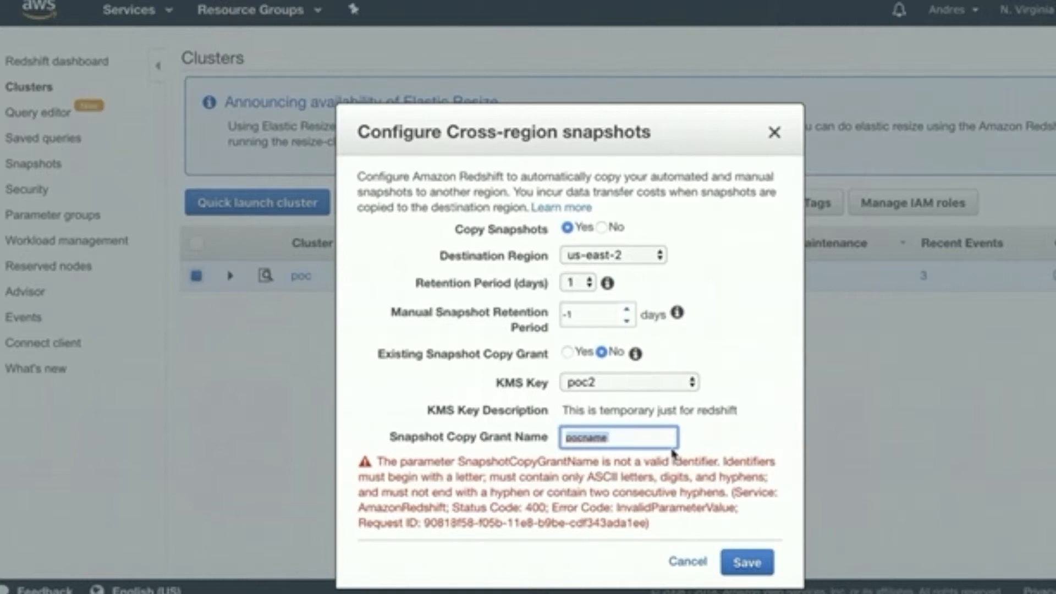
text(Name Snapshots)
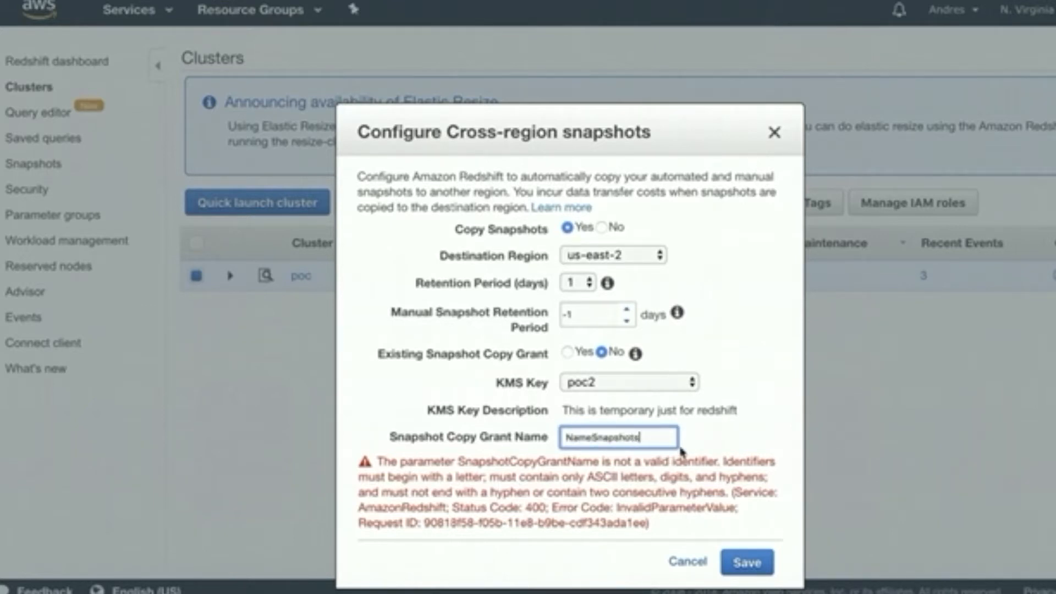
click(747, 561)
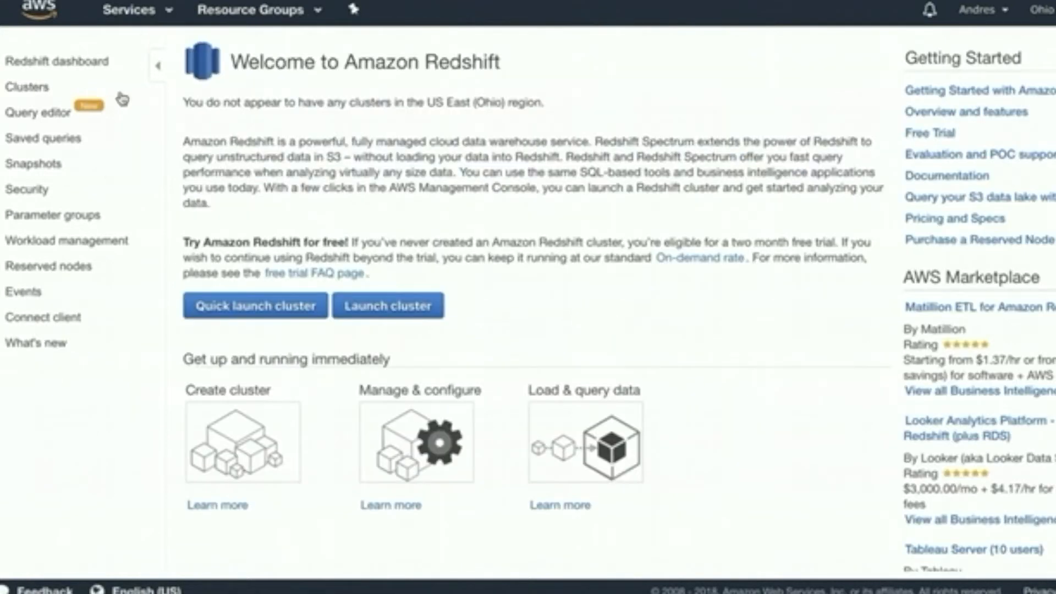
Select the poc cluster and show its Backup options
click(48, 166)
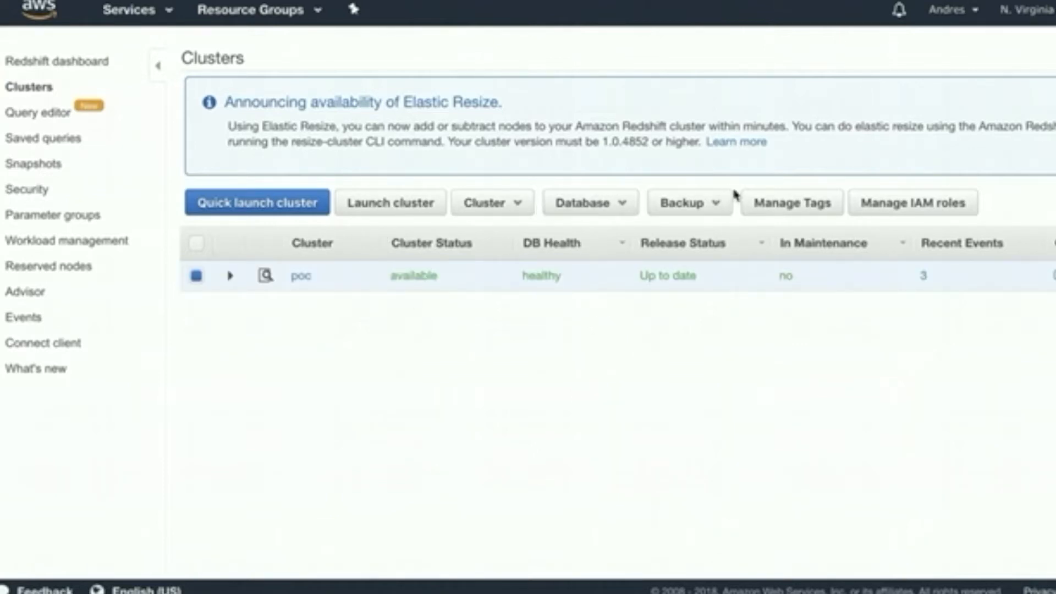
click(704, 208)
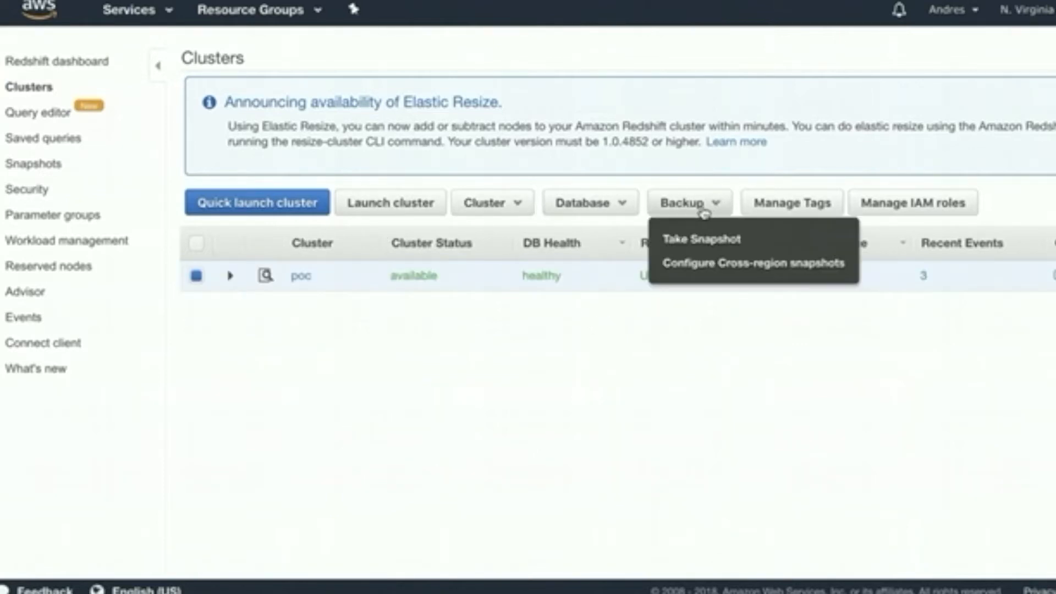
Take a manual snapshot of poc with identifier pocnov242018, replacing the suggested name
click(692, 242)
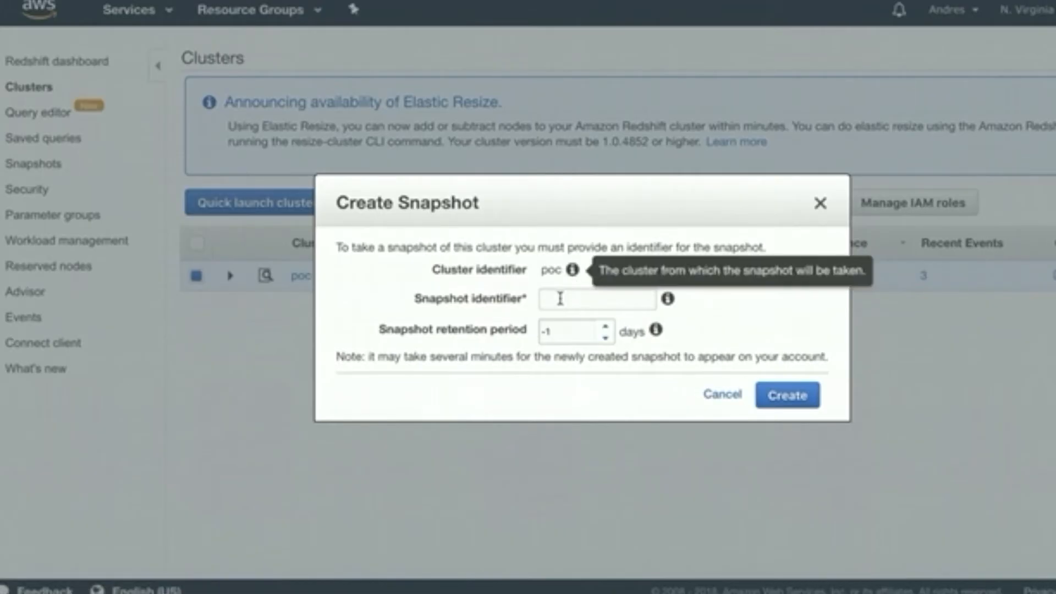
click(560, 298)
key(Down)
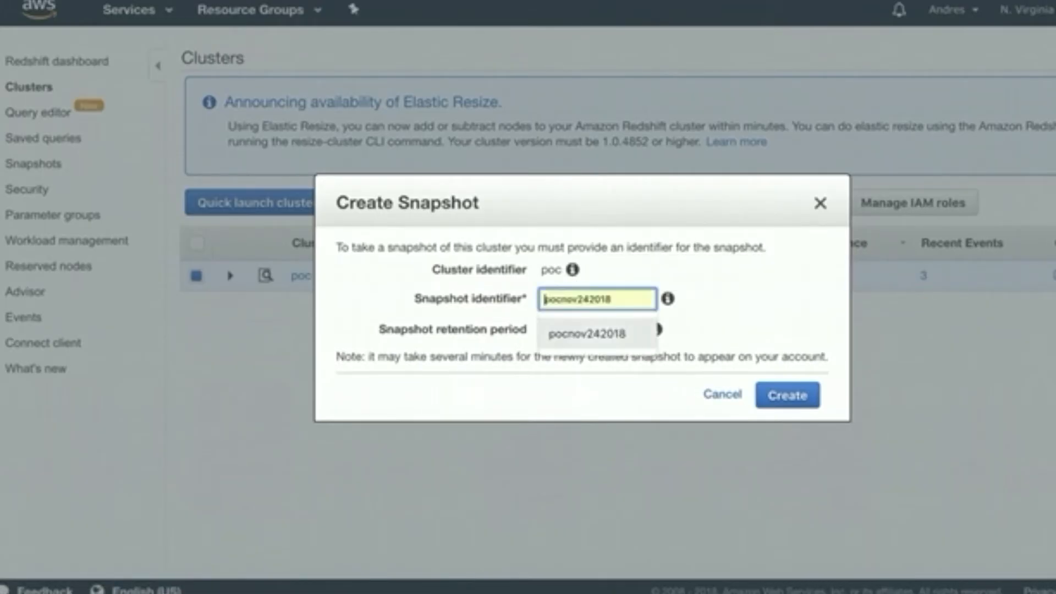
key(Escape)
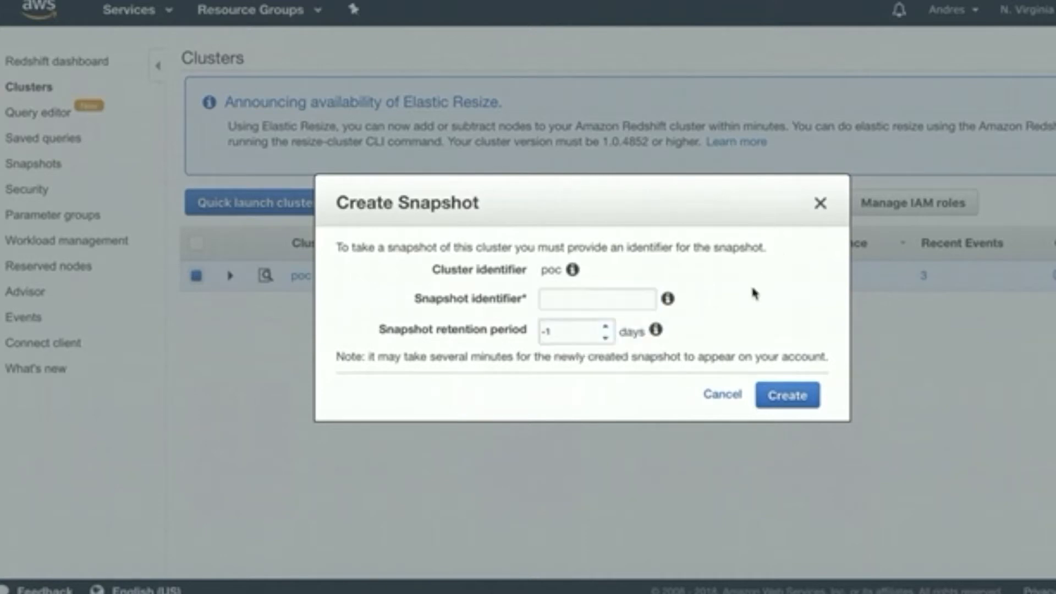
click(626, 296)
text(poc)
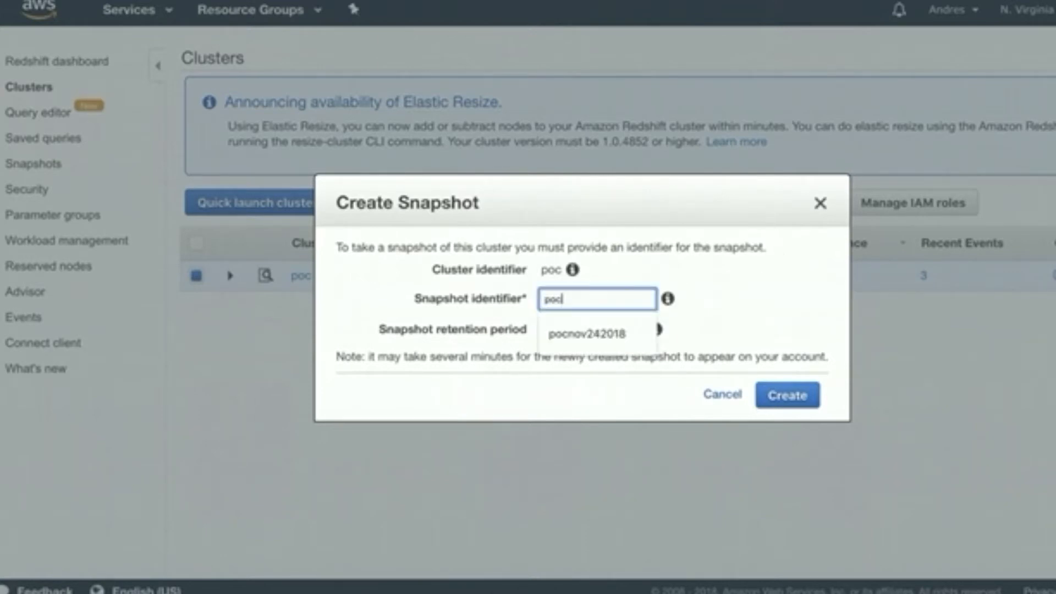
text(nov242018)
click(750, 351)
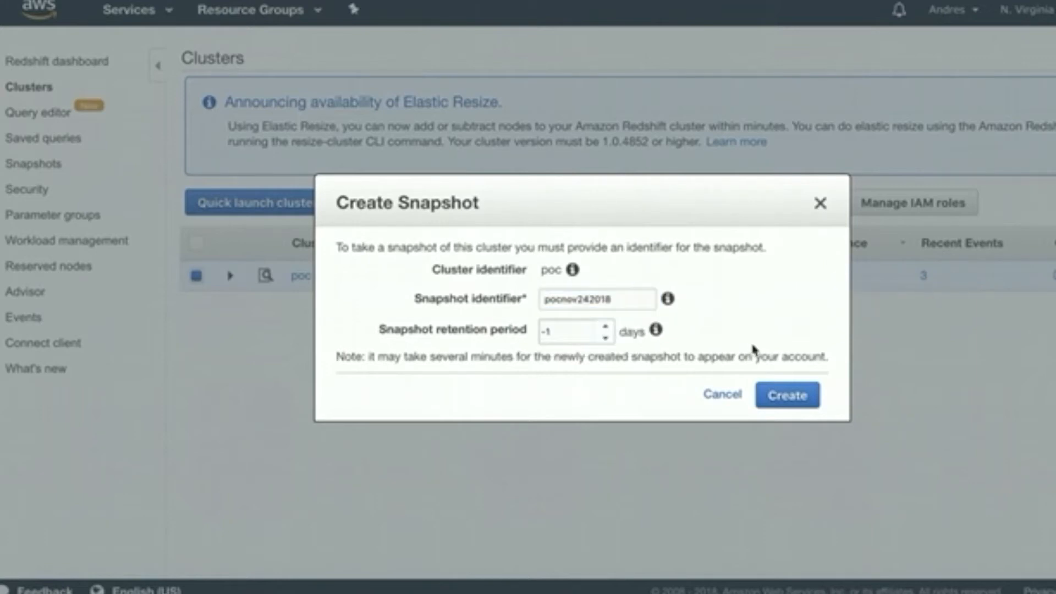
click(784, 401)
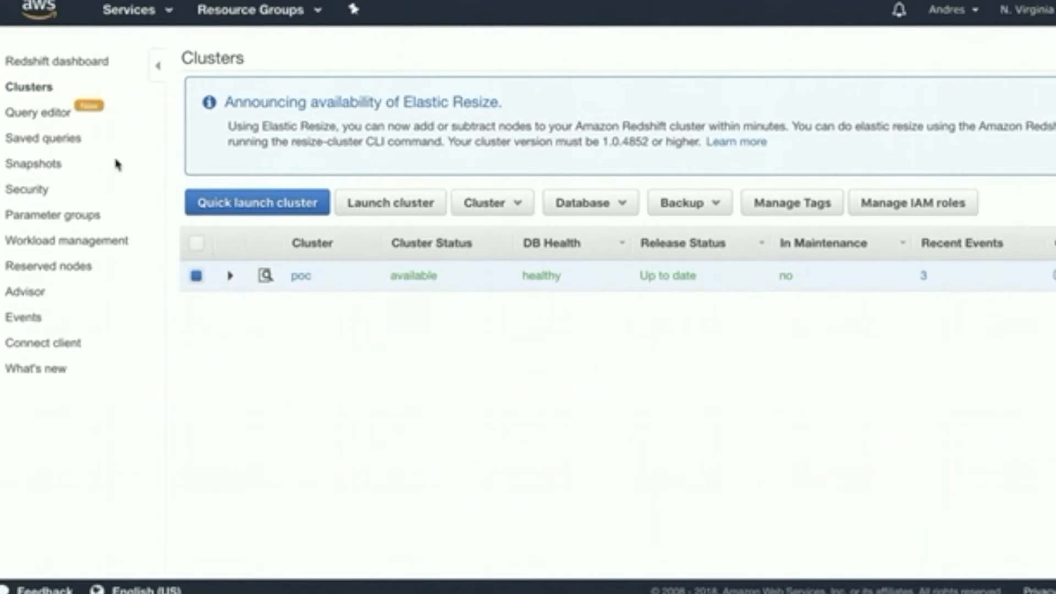
Open and reload the Snapshots list to see pocnov242018 with status creating
click(34, 163)
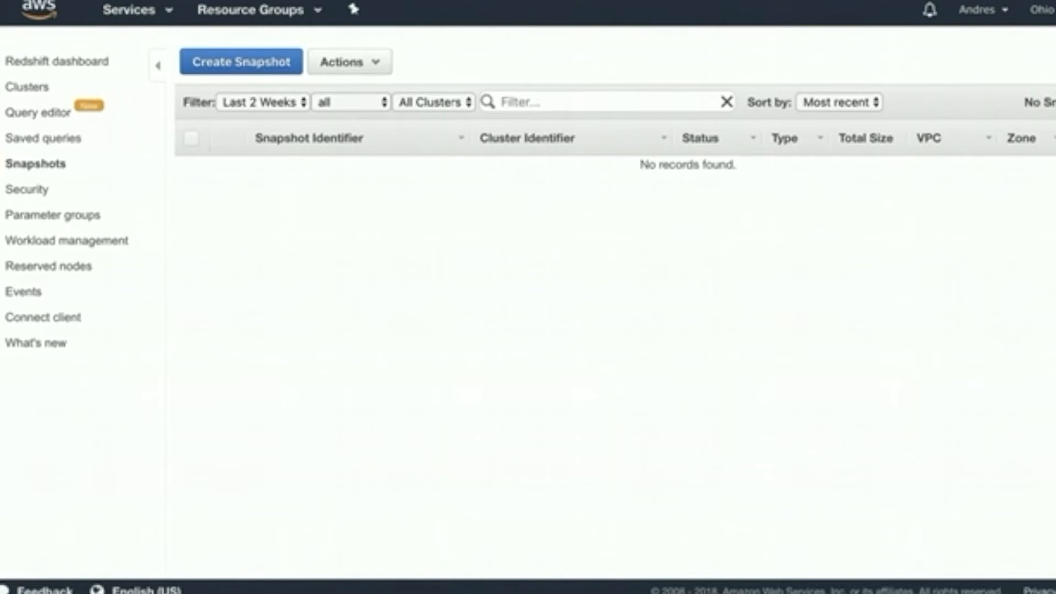
click(31, 164)
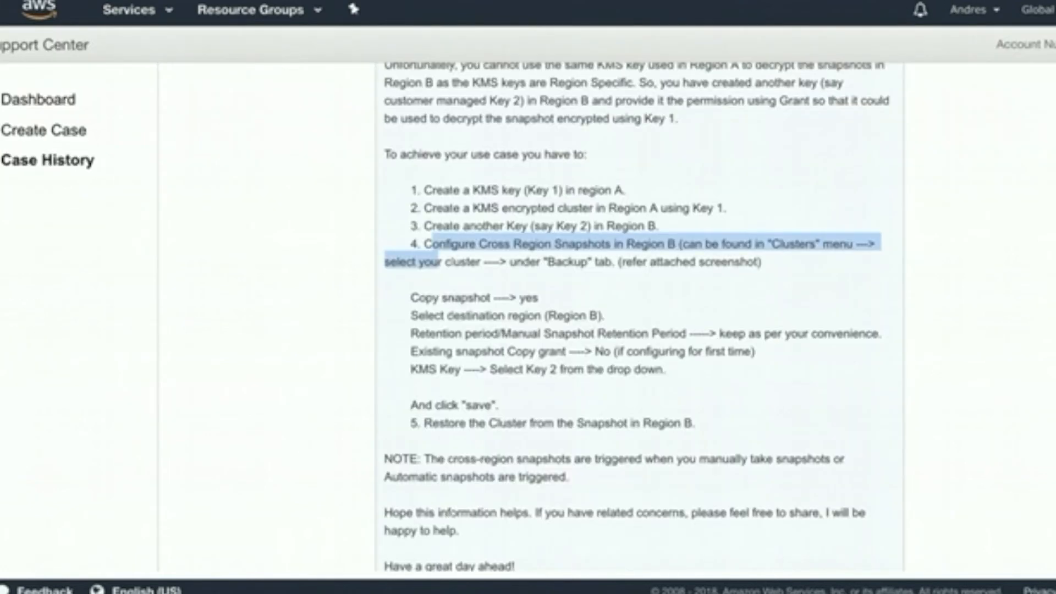
Highlight the reply's steps 1–4, the Copy snapshot settings and the copy grant line
click(781, 299)
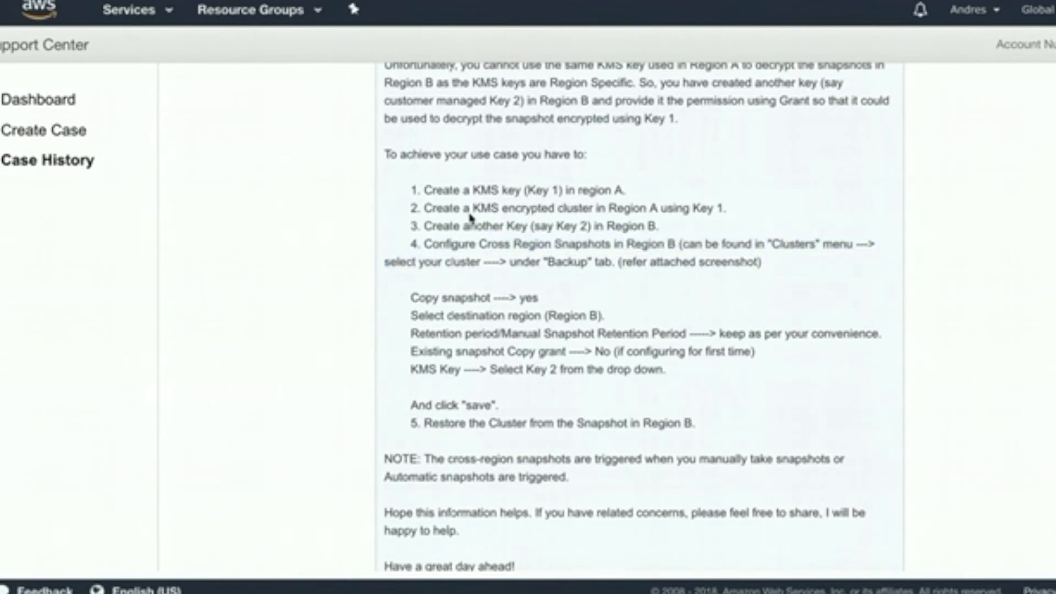
drag(423, 189, 534, 257)
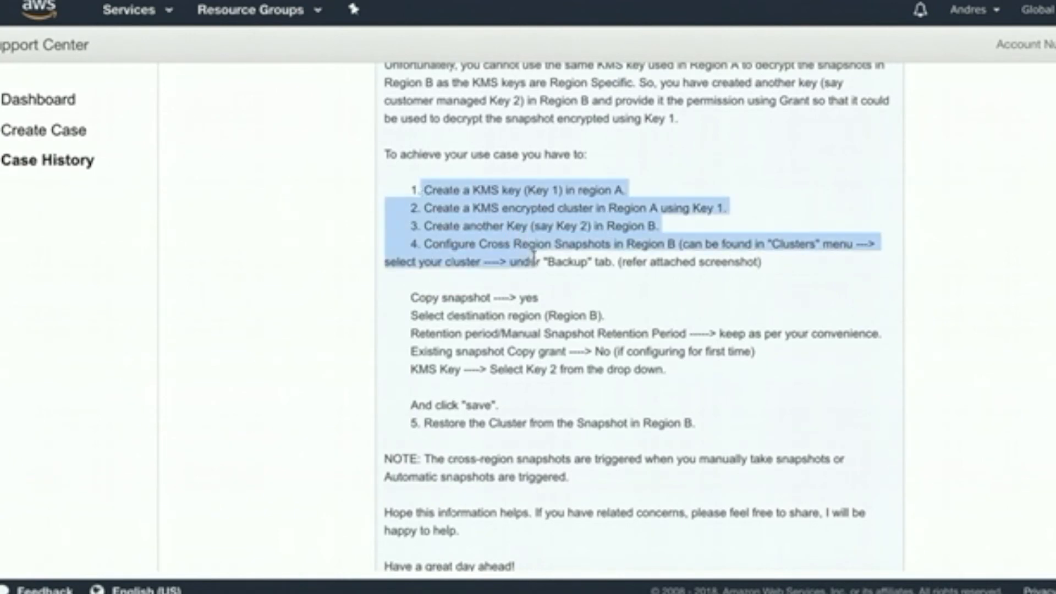
click(648, 193)
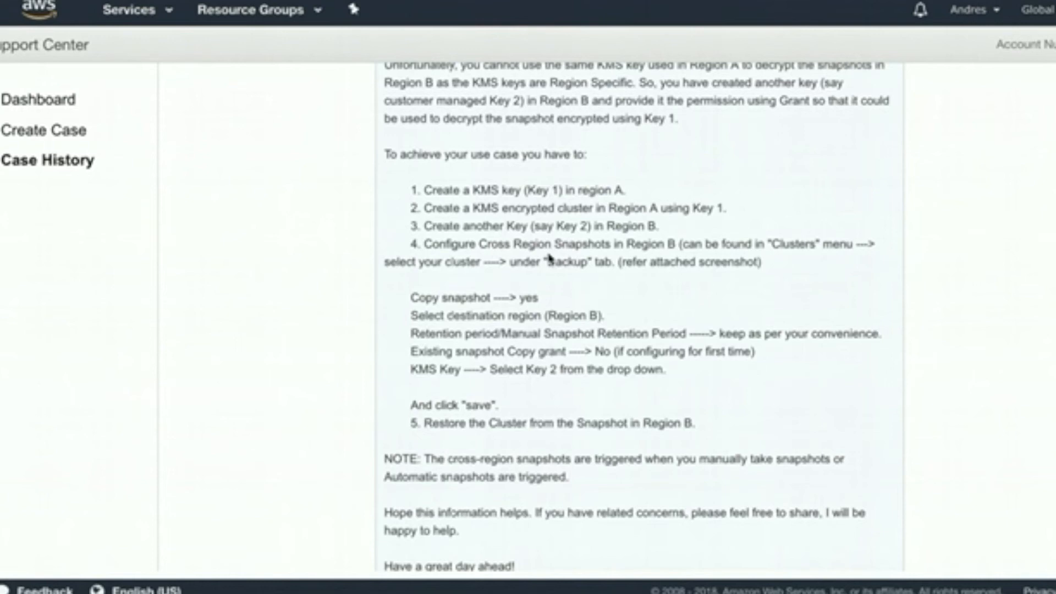
drag(539, 298, 408, 297)
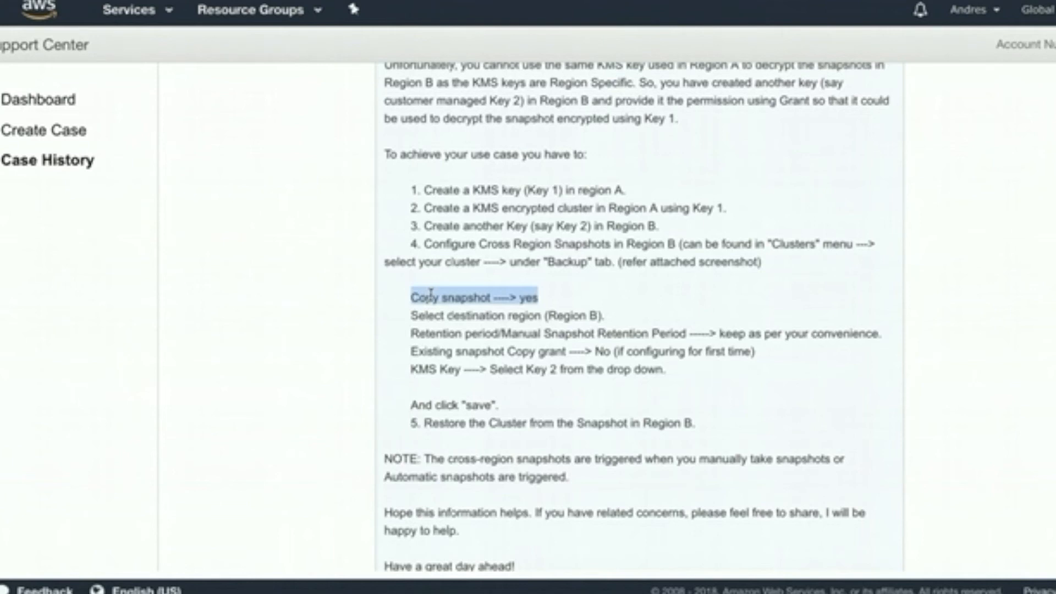
click(408, 297)
drag(408, 297, 650, 348)
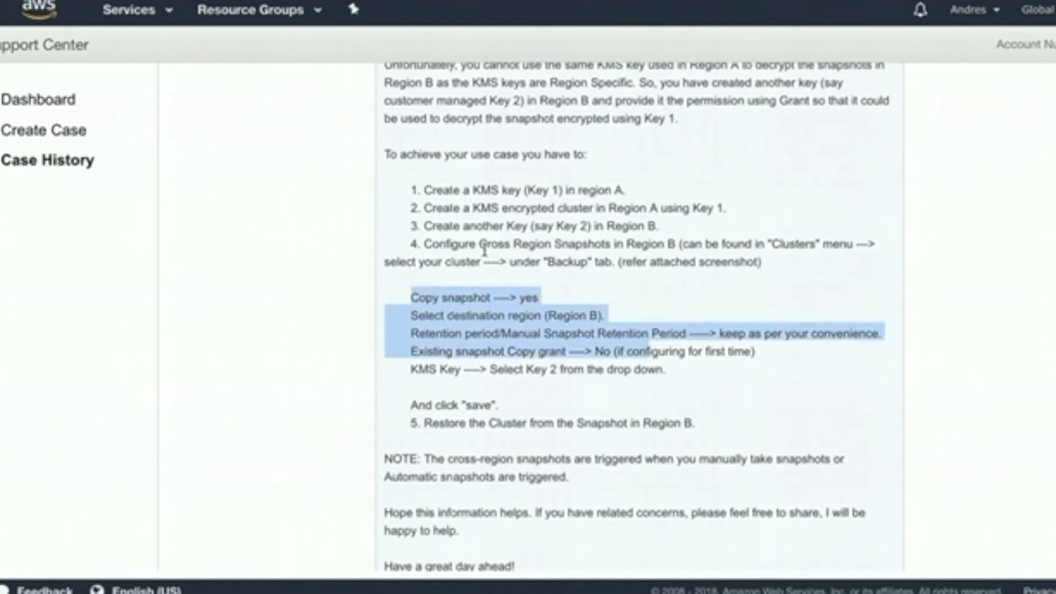
click(465, 245)
drag(425, 245, 780, 357)
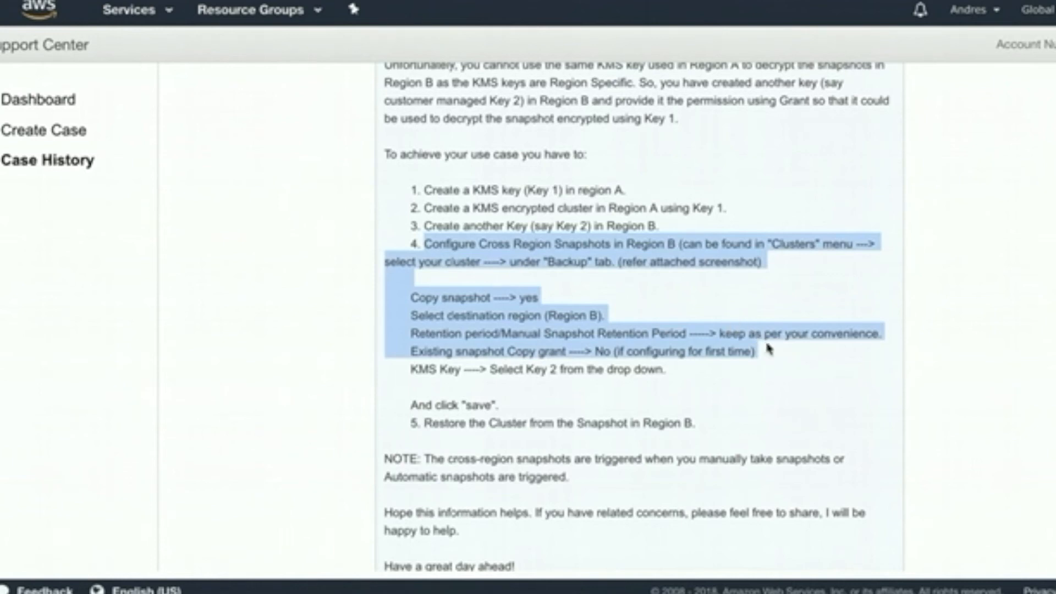
click(425, 391)
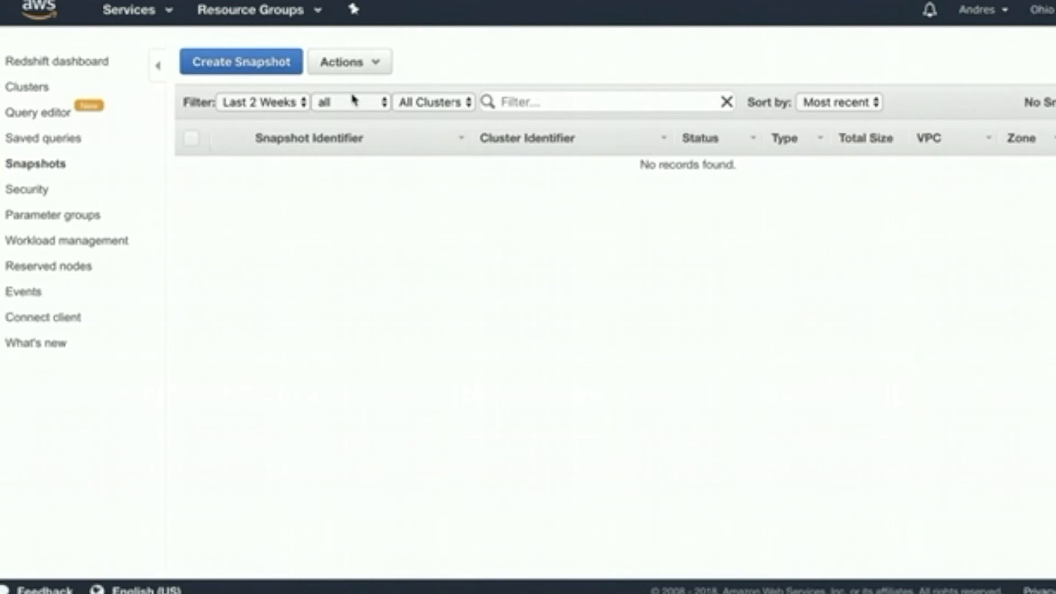
Reload the Ohio snapshots list until copy:pocnov242018 shows as copying
click(49, 174)
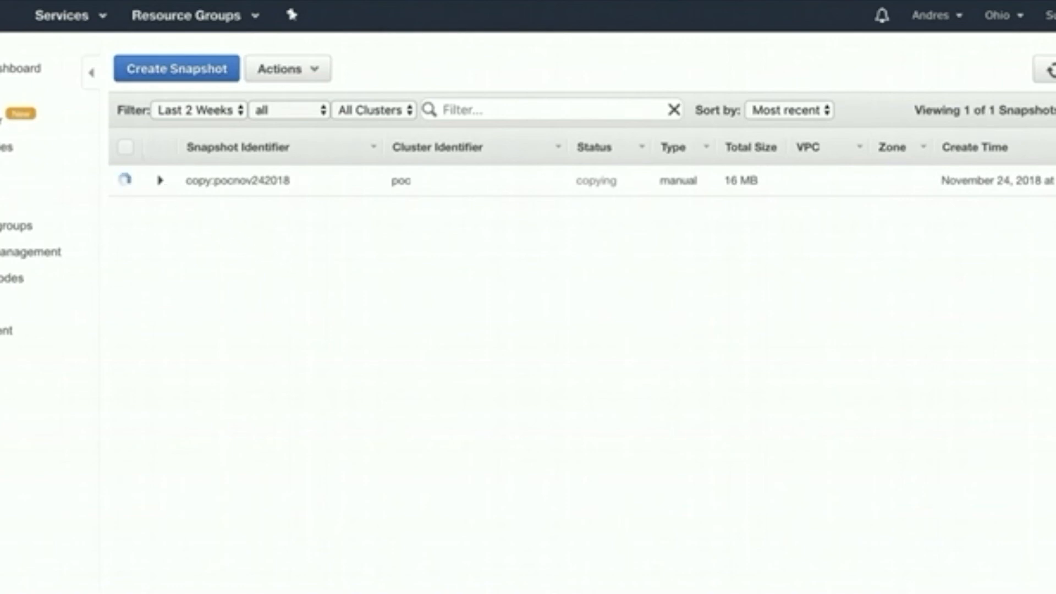
click(1053, 69)
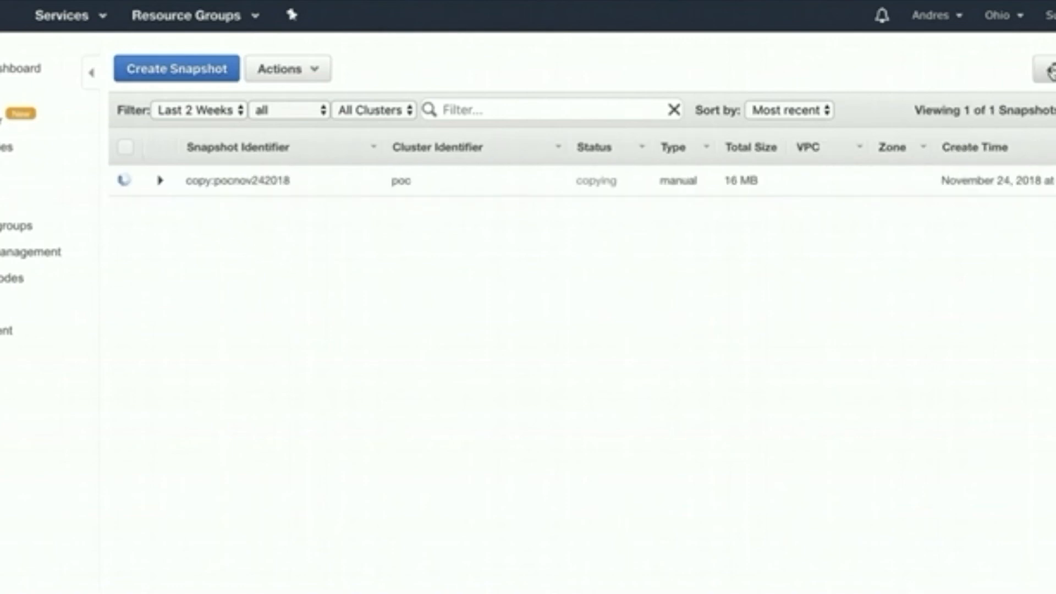